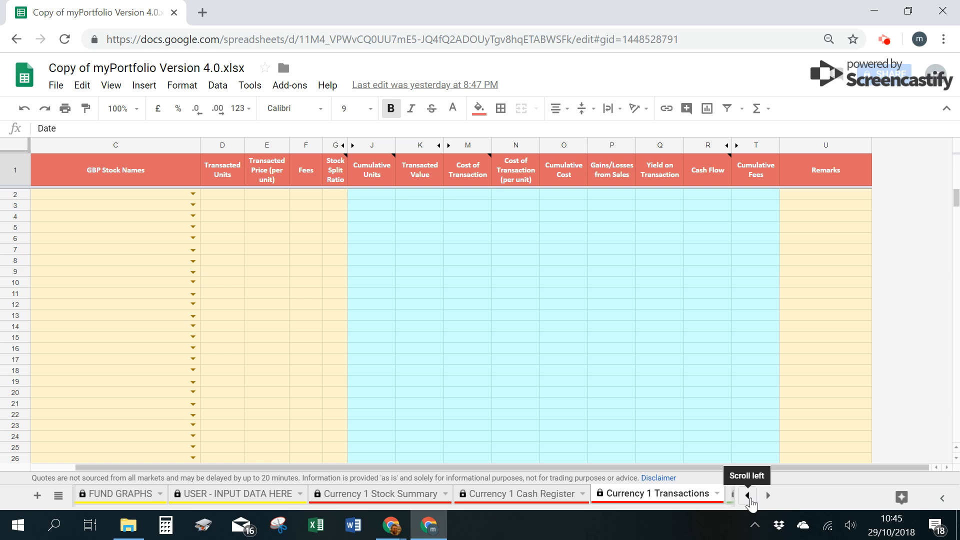
# Step: Review the currencies, fund names and fund currencies on the USER - INPUT DATA HERE sheet
pyautogui.click(225, 495)
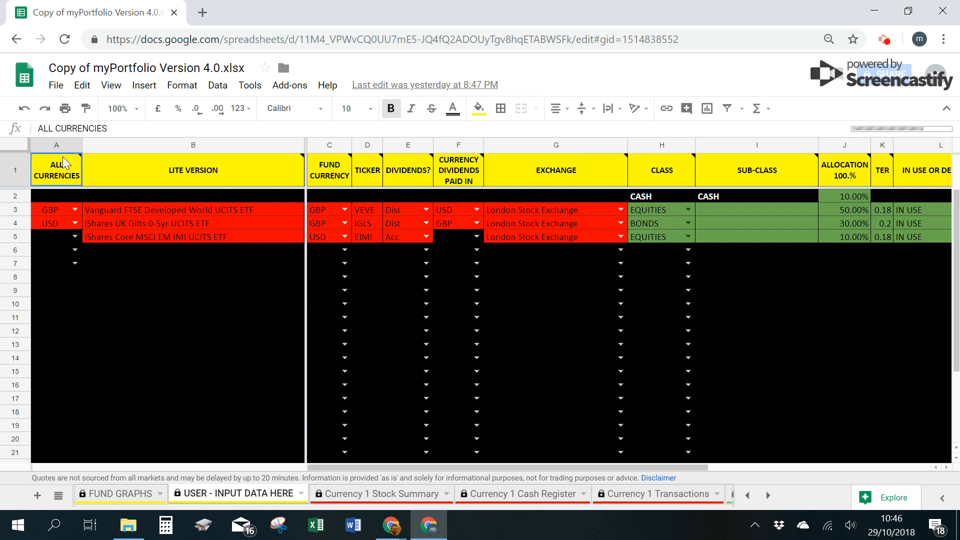
pyautogui.moveTo(67, 164)
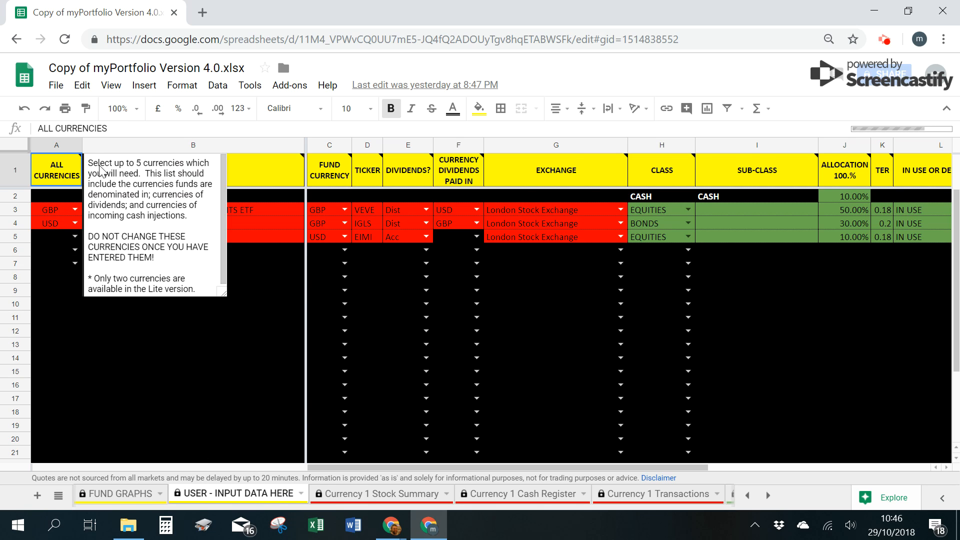
pyautogui.click(53, 208)
pyautogui.click(52, 225)
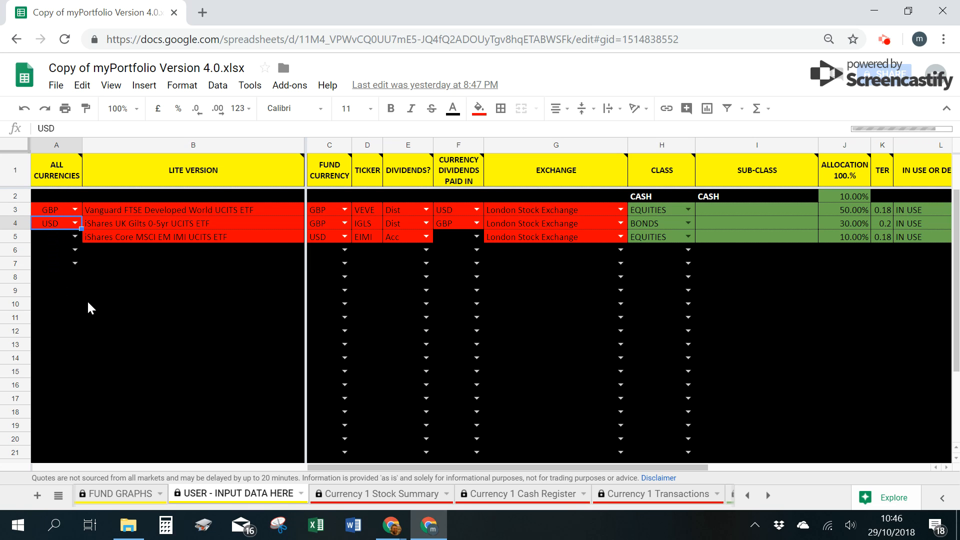
pyautogui.click(226, 209)
pyautogui.click(225, 224)
pyautogui.click(224, 235)
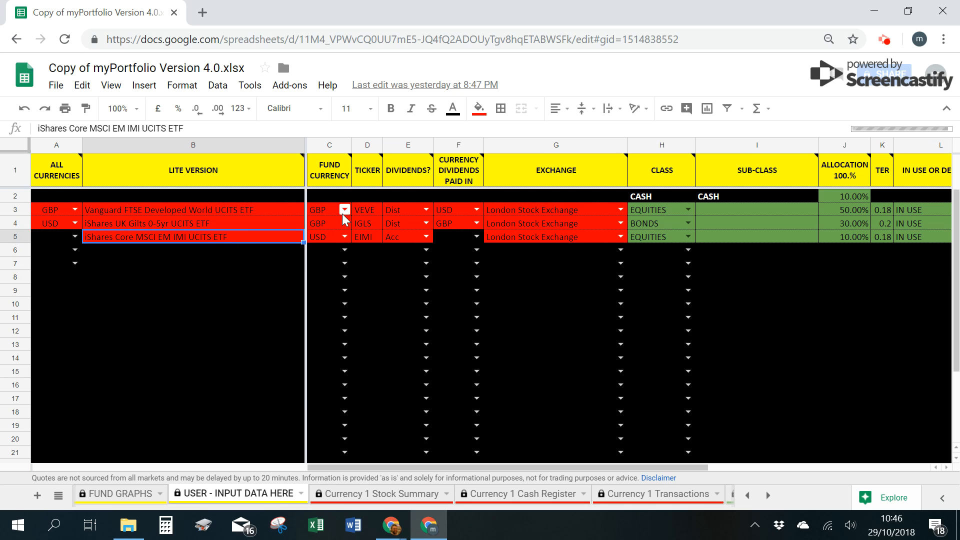
pyautogui.click(329, 213)
pyautogui.click(325, 237)
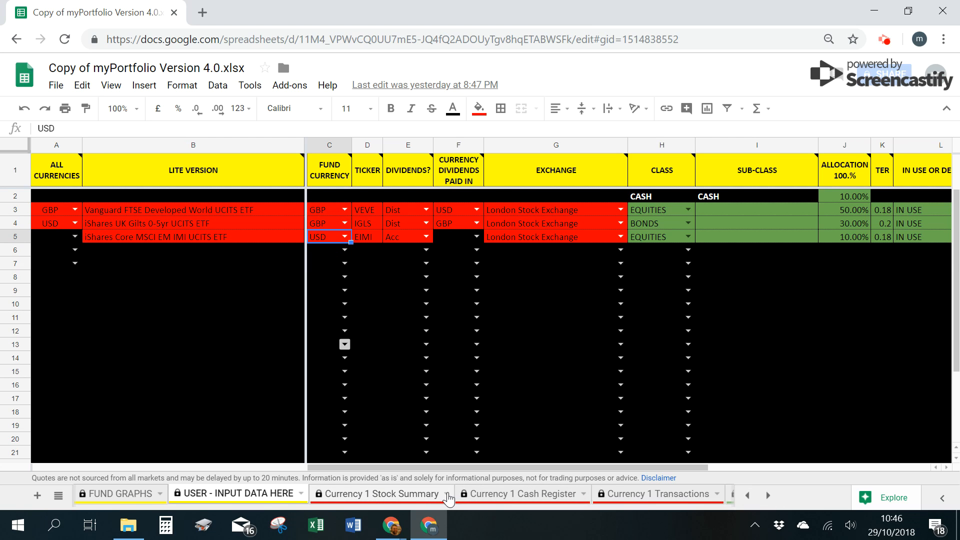
# Step: Check the stock names listed on the Currency 1 Stock Summary and Currency 2 Stock Summary sheets
pyautogui.click(431, 494)
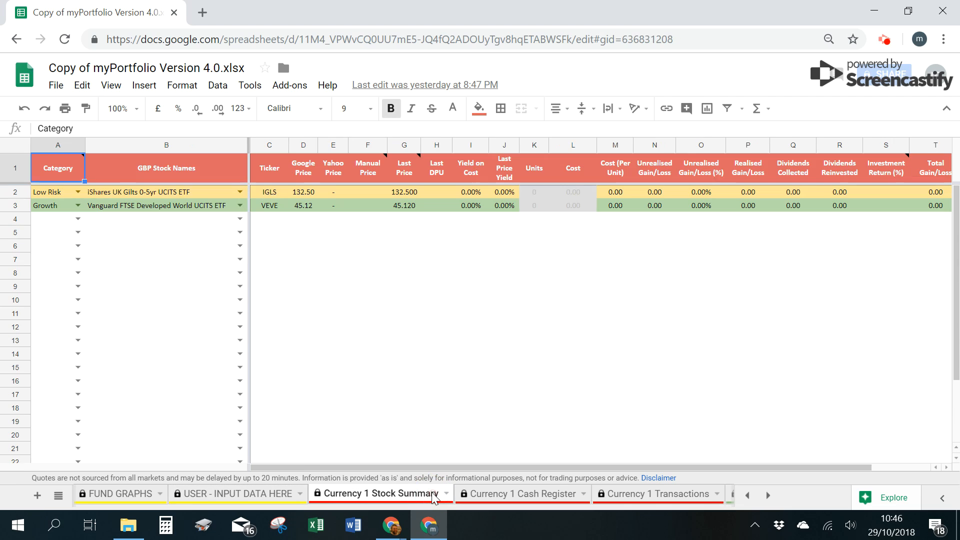
pyautogui.click(197, 195)
pyautogui.click(203, 205)
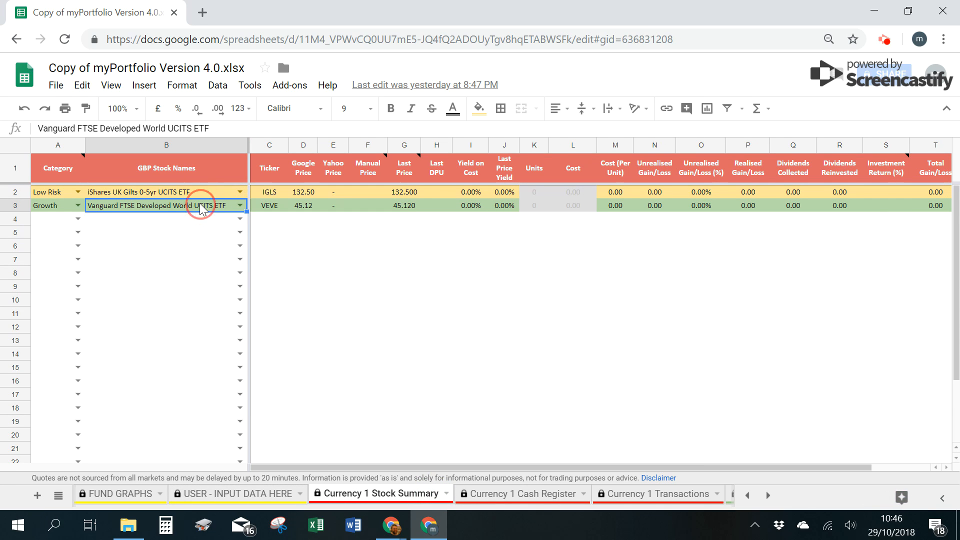
pyautogui.click(769, 495)
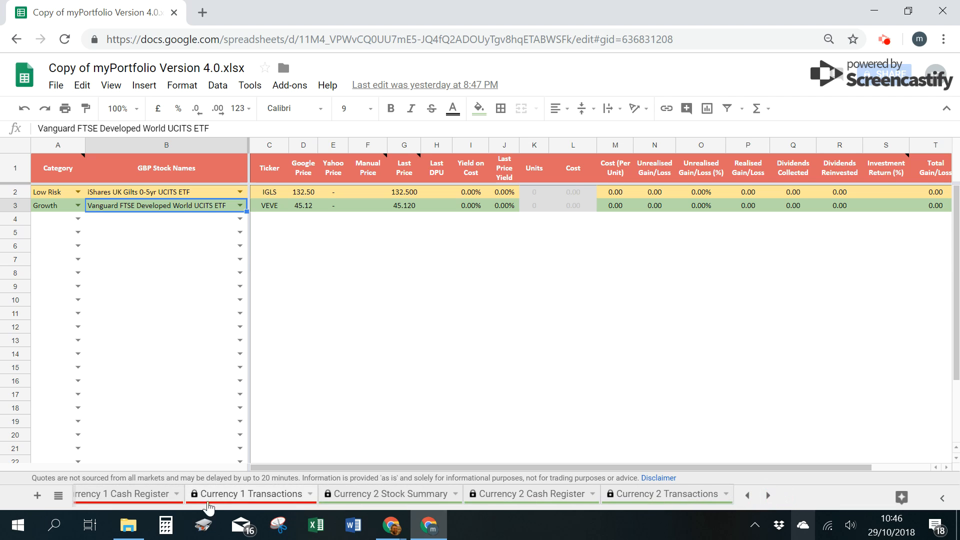
pyautogui.click(342, 495)
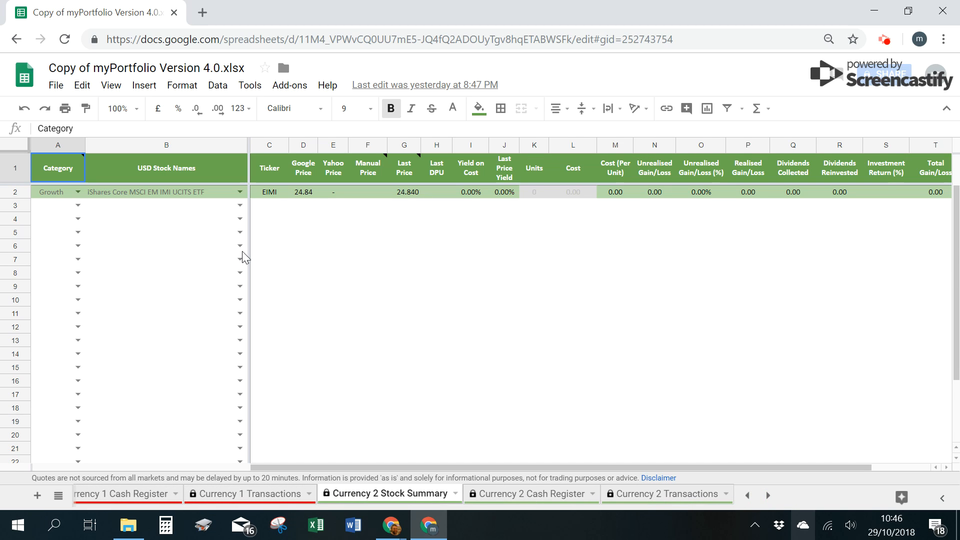
pyautogui.click(220, 193)
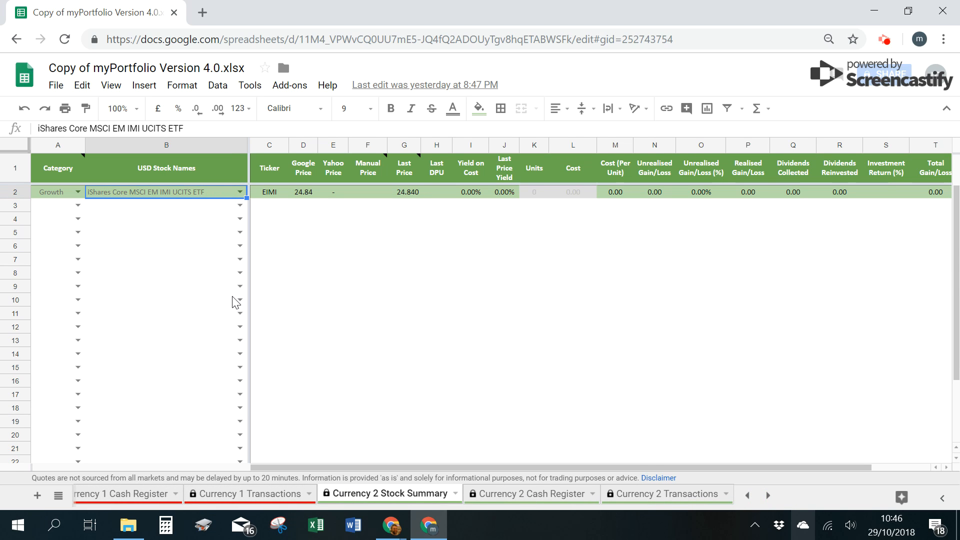
# Step: On the Currency 1 Transactions sheet, choose Vanguard FTSE Developed World UCITS ETF as the stock name in row 2
pyautogui.click(306, 498)
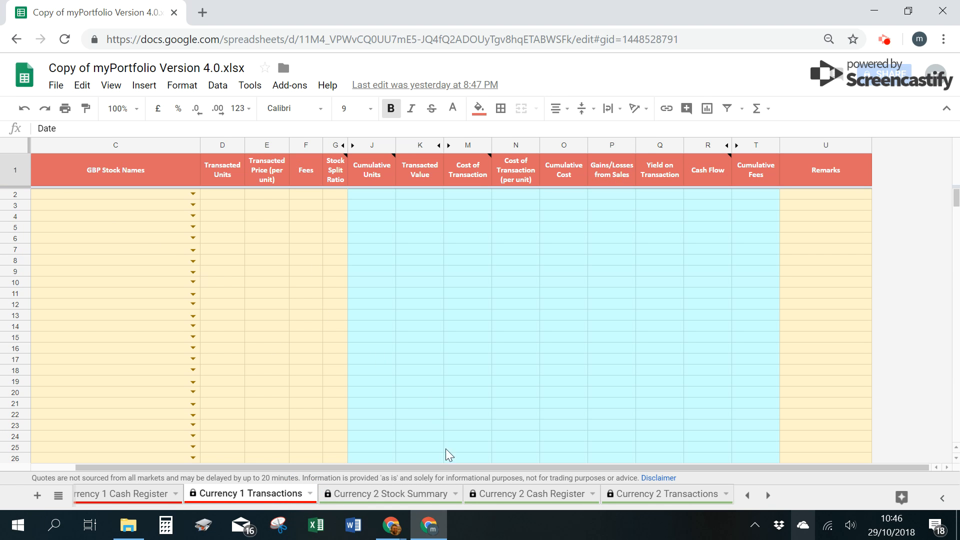
pyautogui.moveTo(392, 468); pyautogui.dragTo(303, 467)
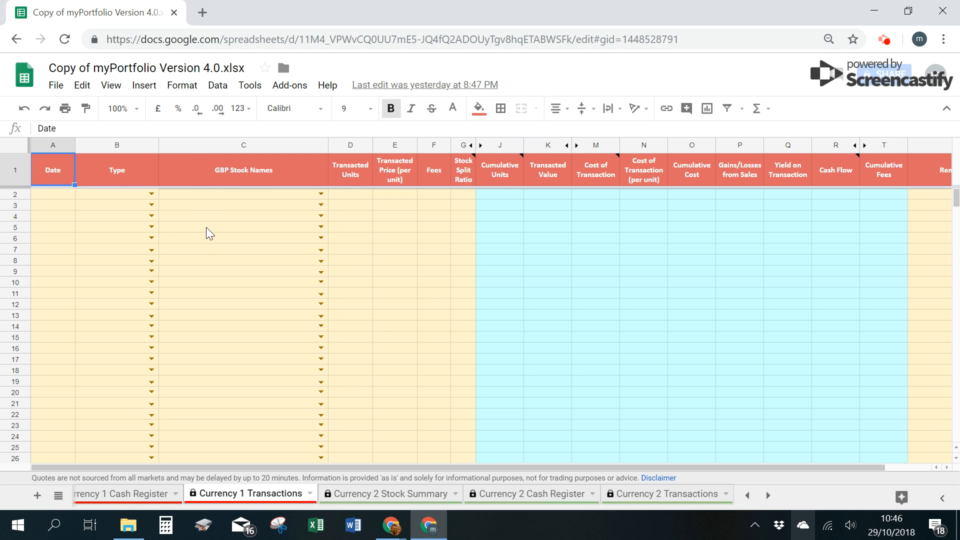
pyautogui.click(321, 195)
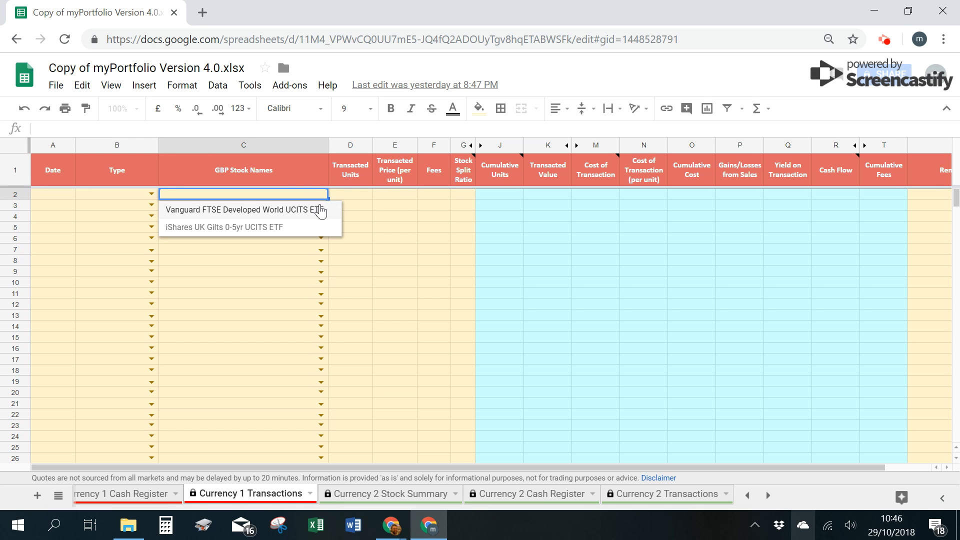
pyautogui.click(319, 211)
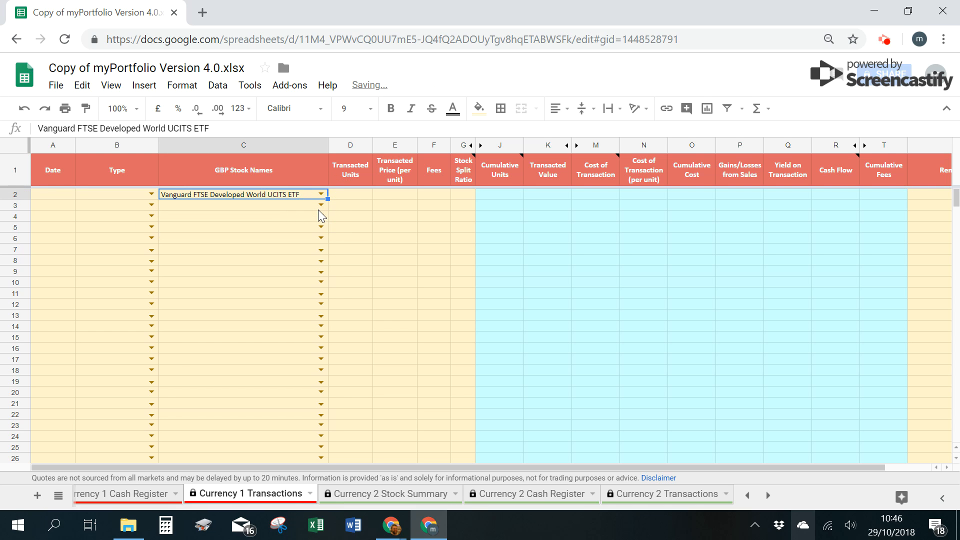
# Step: Enter the date 29/10/2018 for the row 2 transaction and set its type to Buy
pyautogui.click(58, 198)
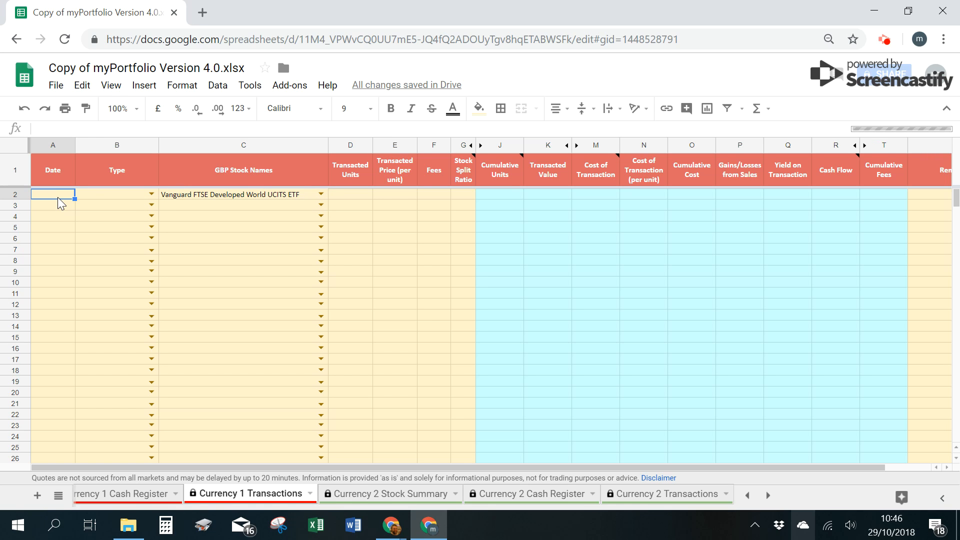
pyautogui.write('29/')
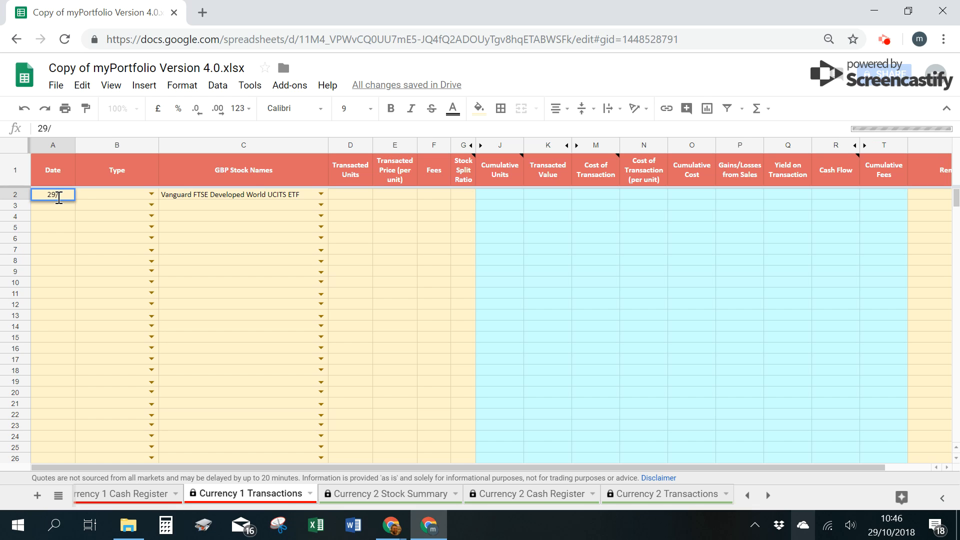
pyautogui.write('10/')
pyautogui.write('2018')
pyautogui.press('Tab')
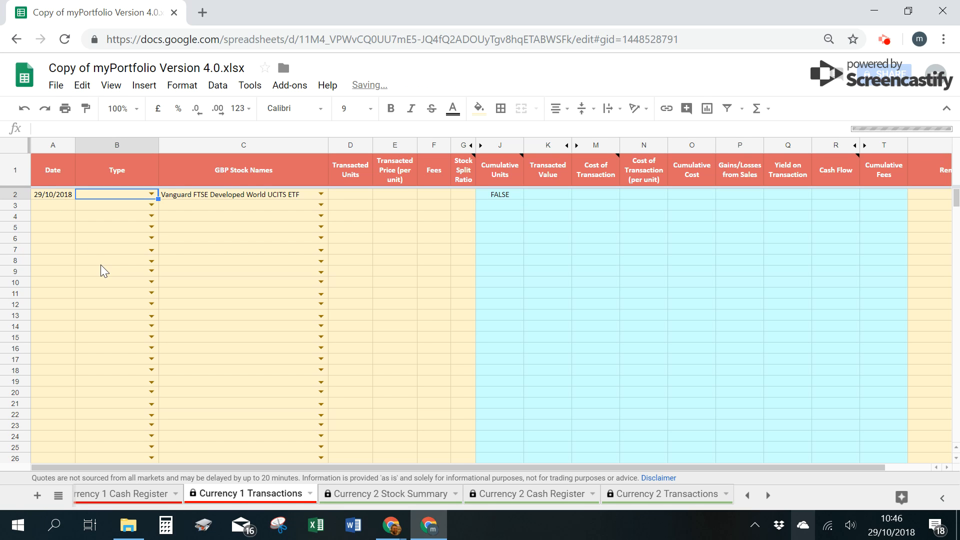
pyautogui.click(155, 196)
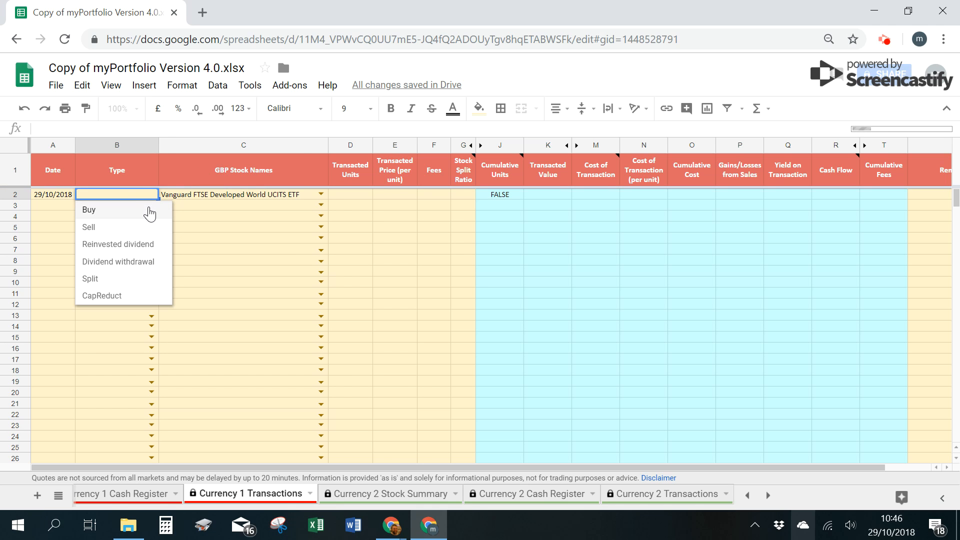
pyautogui.click(150, 214)
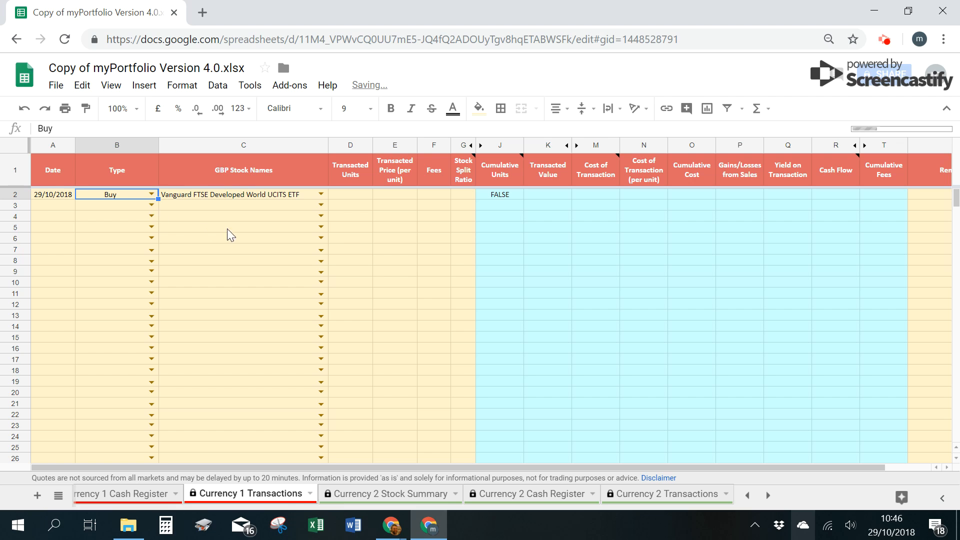
# Step: Enter 10 transacted units and a transacted price per unit of 35 in row 2
pyautogui.click(342, 195)
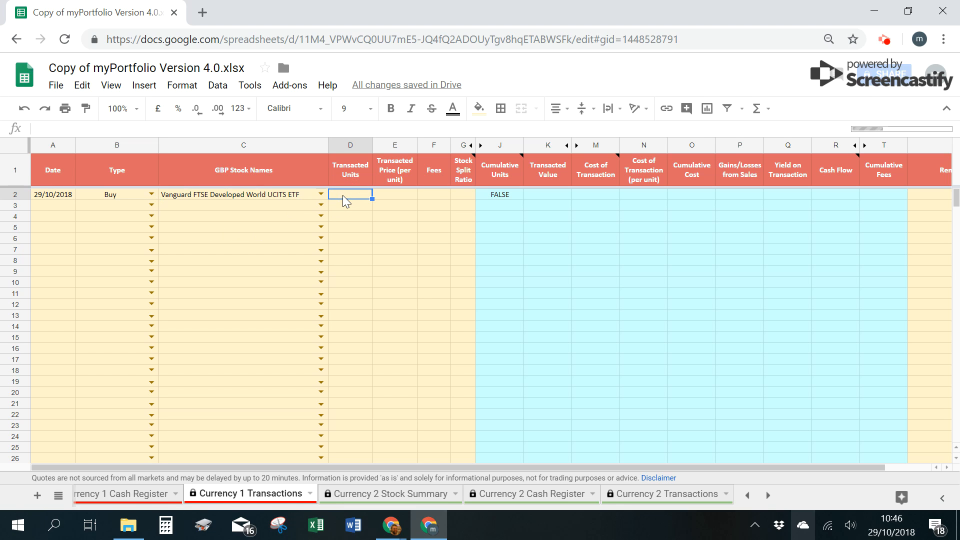
pyautogui.write('10')
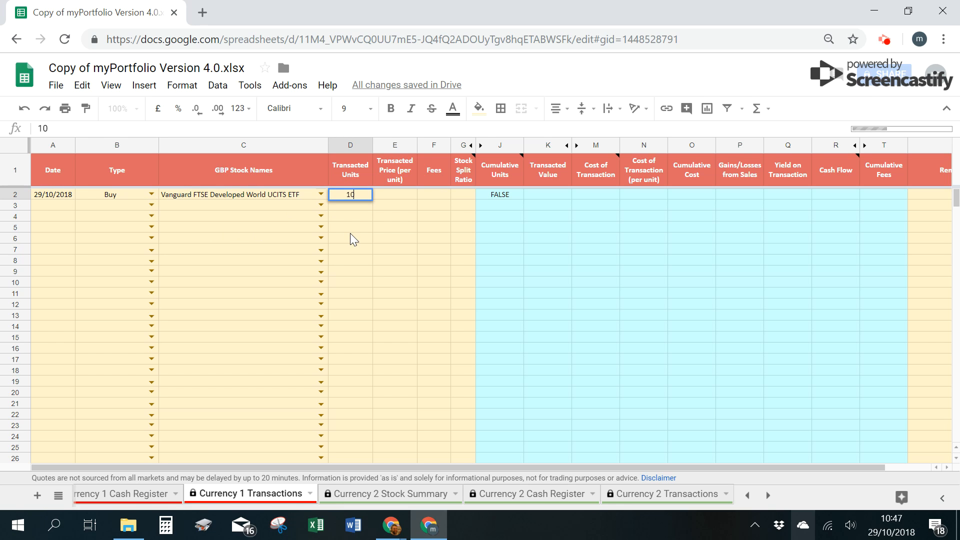
pyautogui.click(384, 227)
pyautogui.click(399, 194)
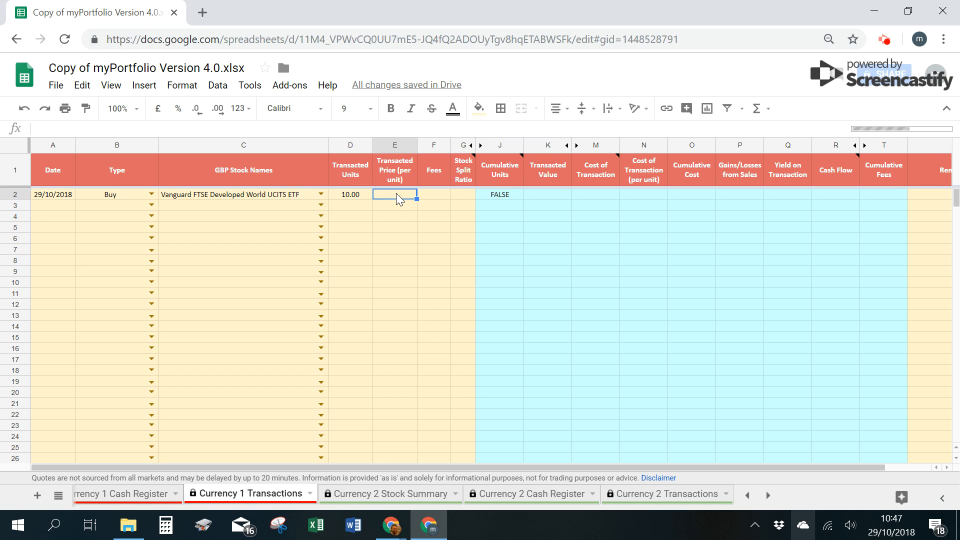
pyautogui.write('35')
pyautogui.click(397, 216)
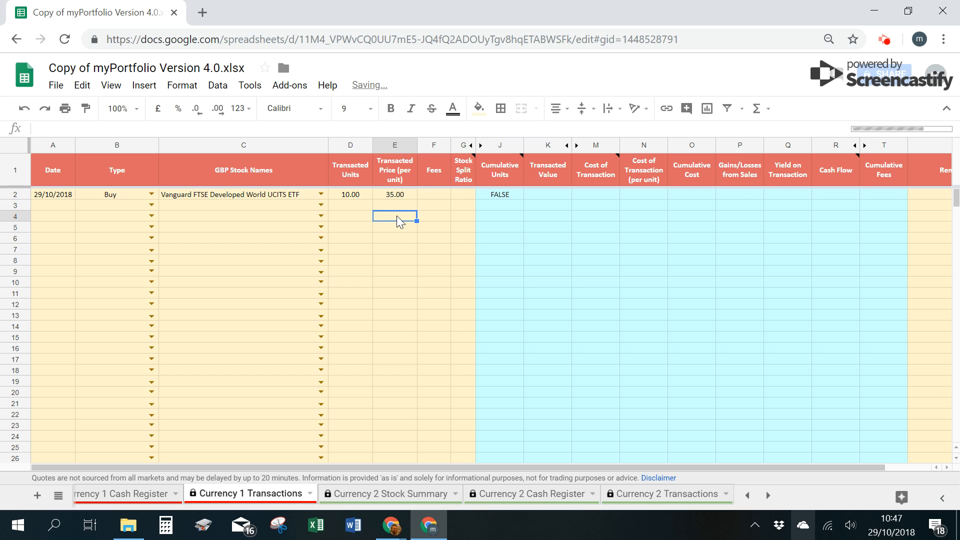
pyautogui.click(403, 195)
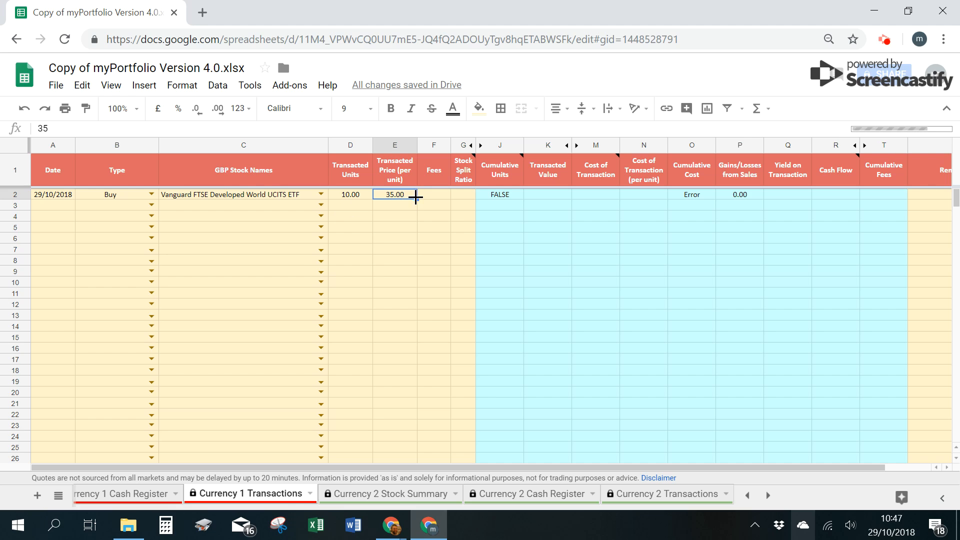
# Step: Enter a fee of 1 and a stock split ratio of 1 for the row 2 transaction
pyautogui.click(432, 198)
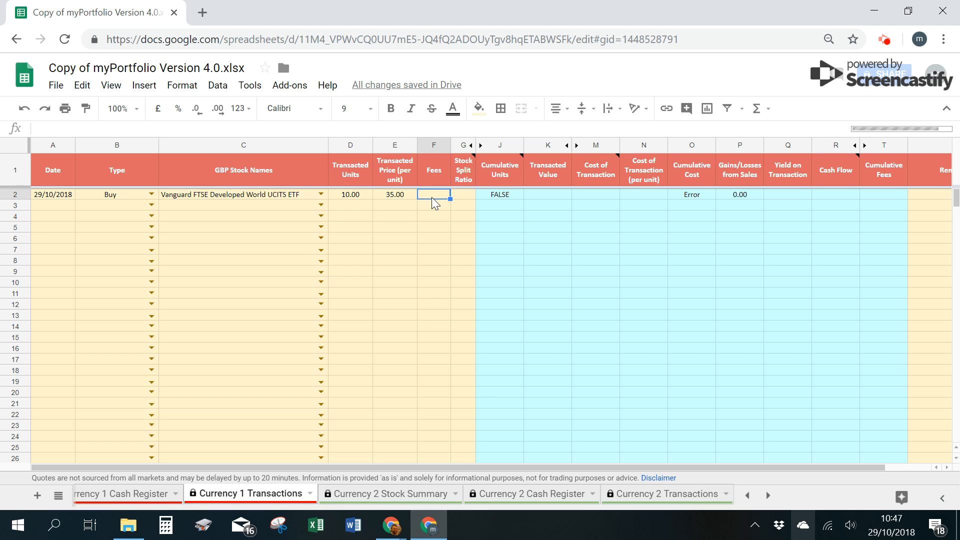
pyautogui.write('1')
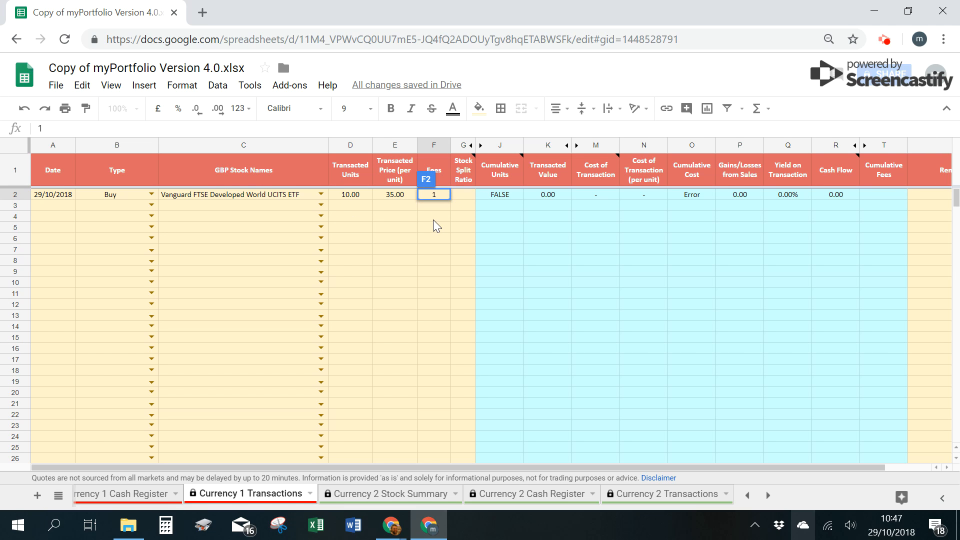
pyautogui.click(432, 220)
pyautogui.click(456, 198)
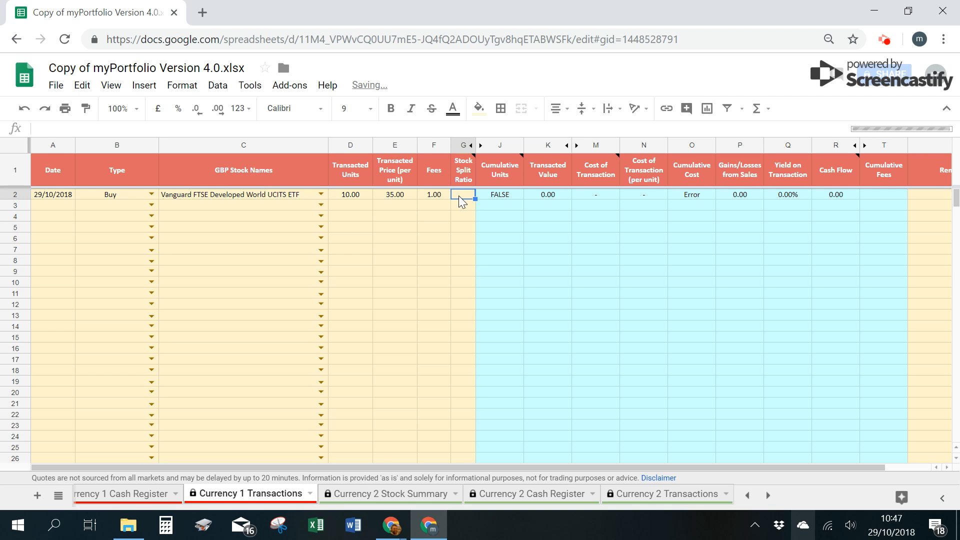
pyautogui.moveTo(464, 178)
pyautogui.click(461, 205)
pyautogui.click(460, 198)
pyautogui.write('1')
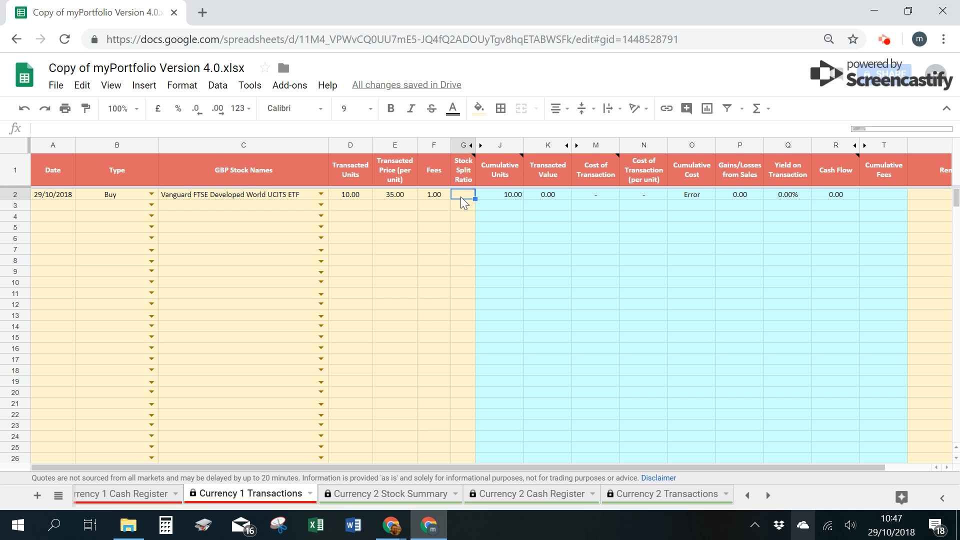
pyautogui.click(455, 218)
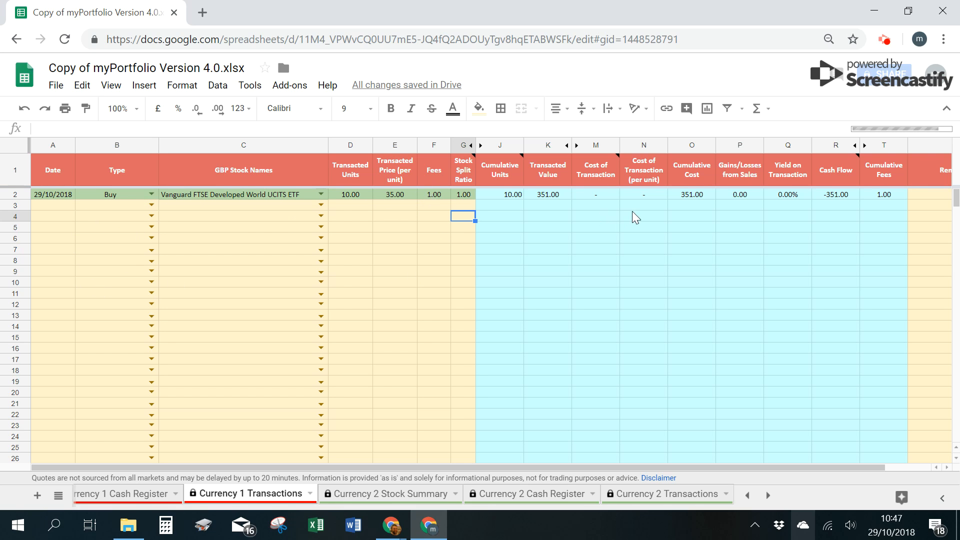
# Step: Examine the row 2 cumulative units, transacted value and cash flow against the entered units, price and fees, through to the Remarks column
pyautogui.click(519, 197)
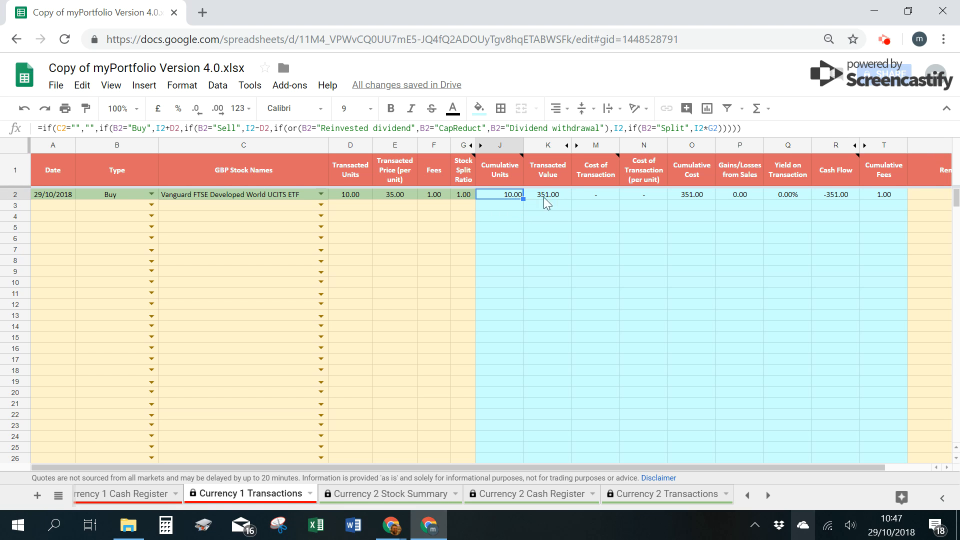
pyautogui.click(561, 197)
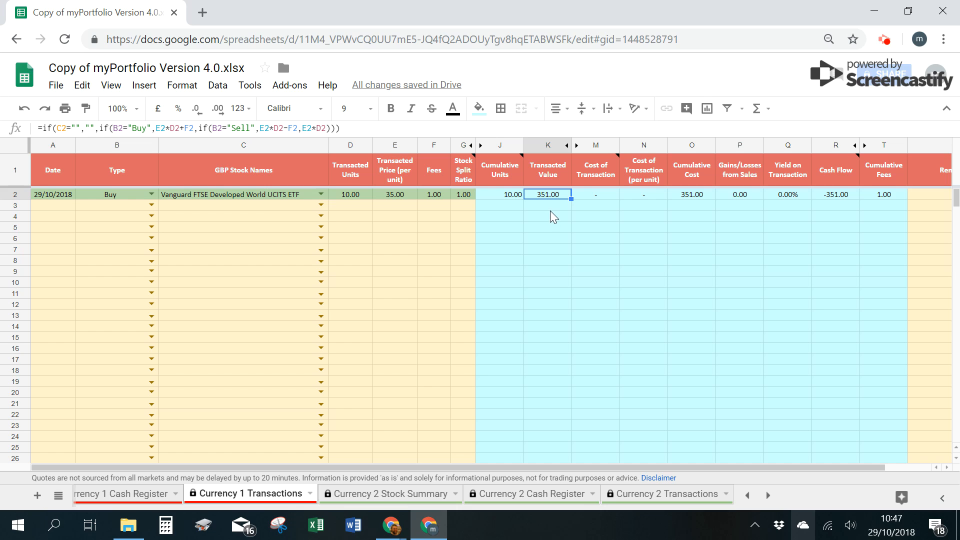
pyautogui.click(361, 195)
pyautogui.click(387, 195)
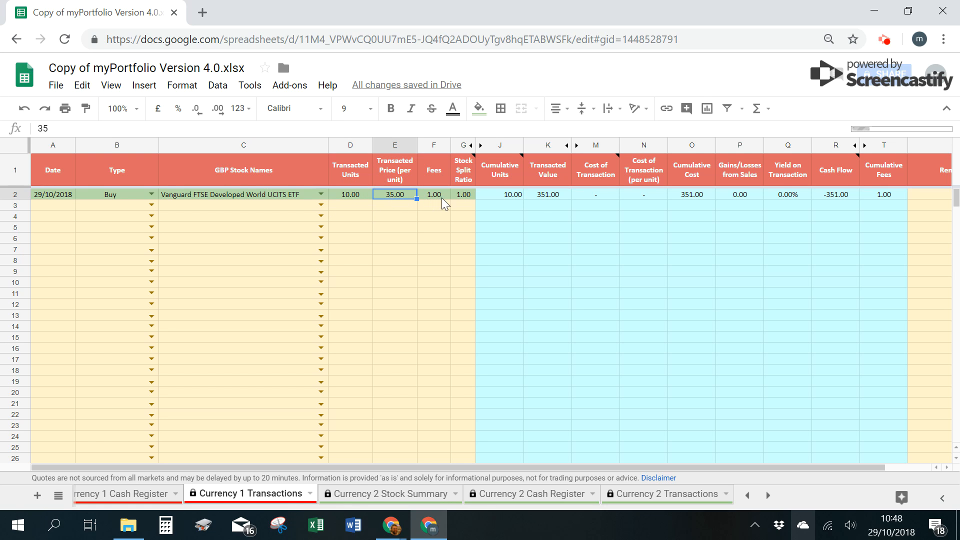
pyautogui.click(437, 197)
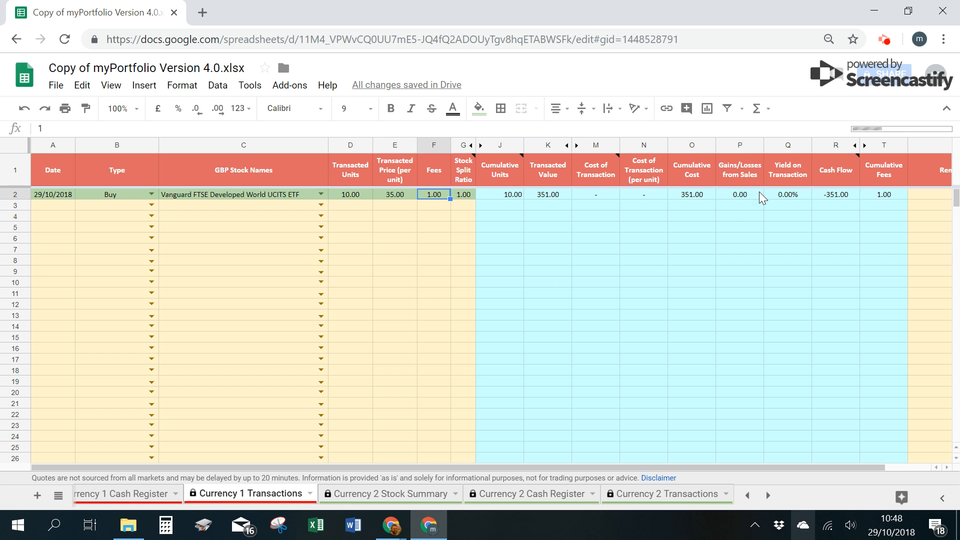
pyautogui.click(827, 197)
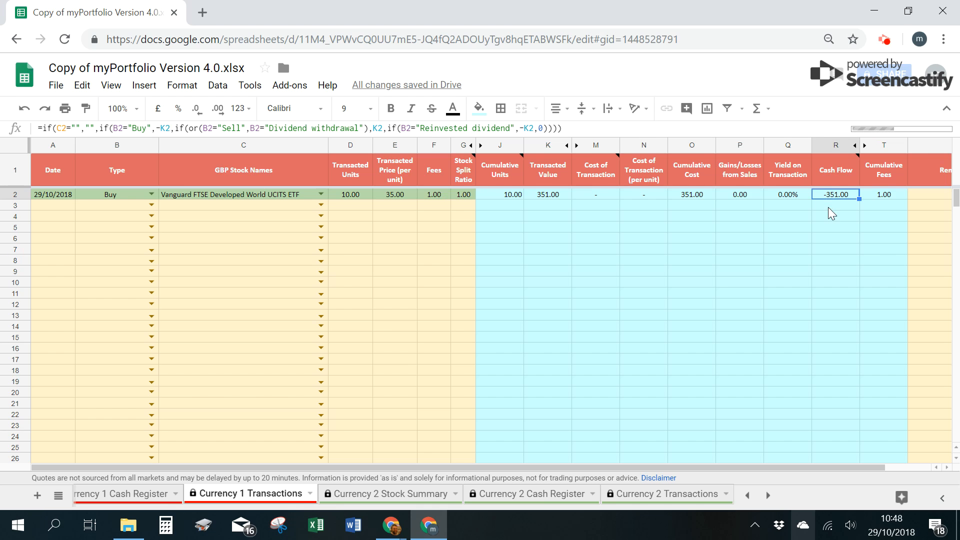
pyautogui.moveTo(844, 467); pyautogui.dragTo(891, 468)
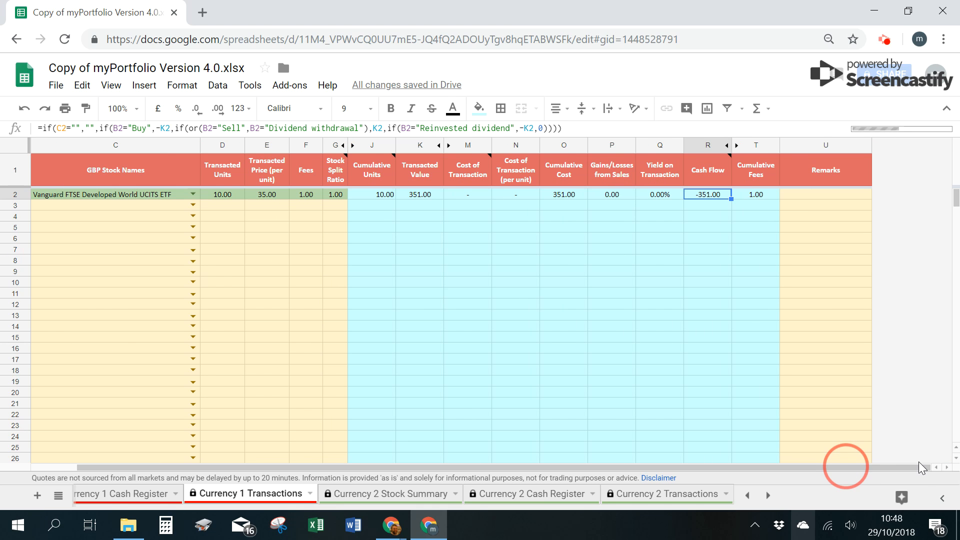
# Step: Enter the date 29/10/2018 for a second transaction in row 3 and set its type to Buy
pyautogui.click(803, 193)
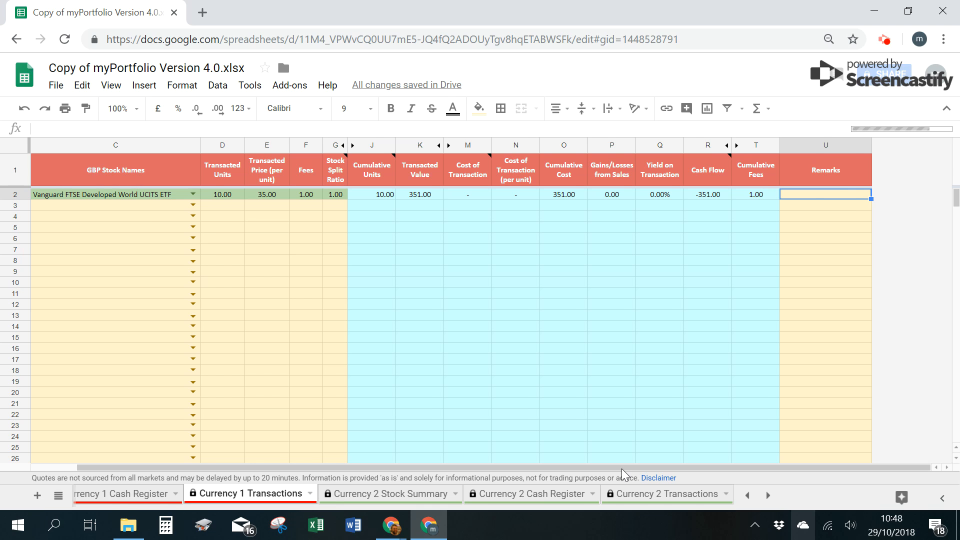
pyautogui.moveTo(621, 468); pyautogui.dragTo(393, 469)
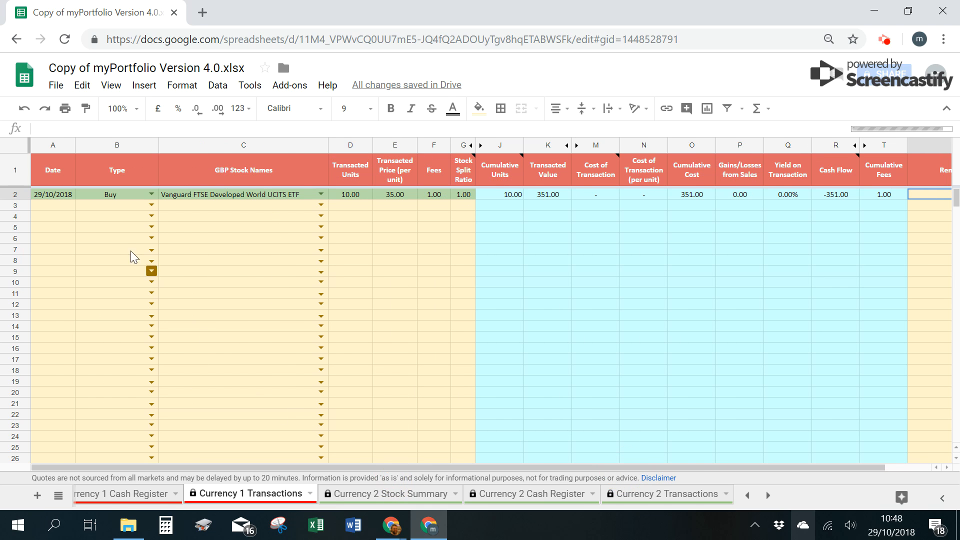
pyautogui.click(54, 205)
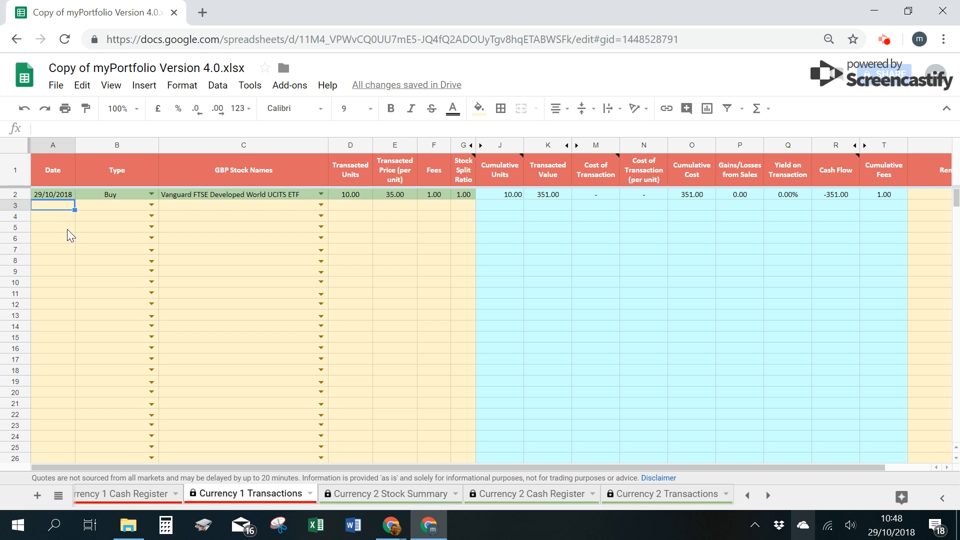
pyautogui.write('29/10/2018')
pyautogui.press('Tab')
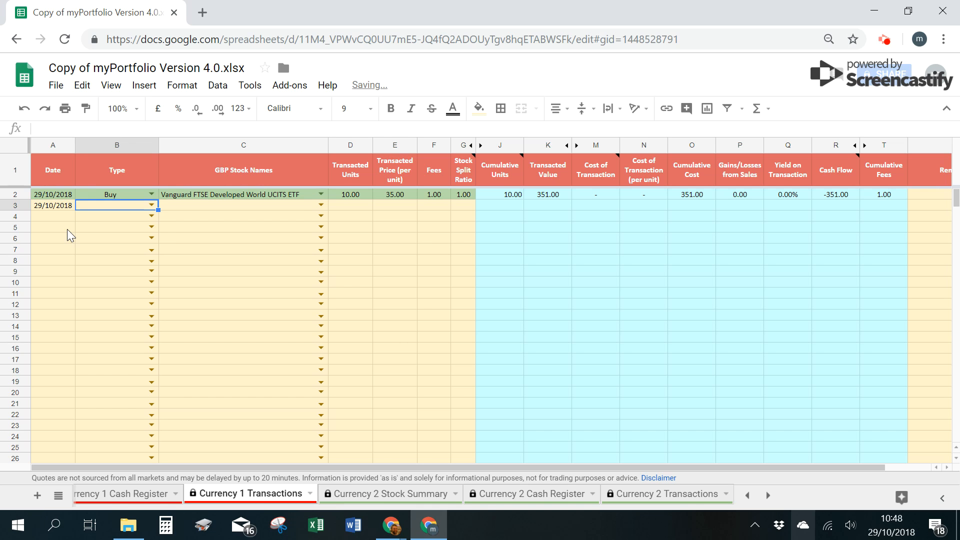
pyautogui.click(151, 205)
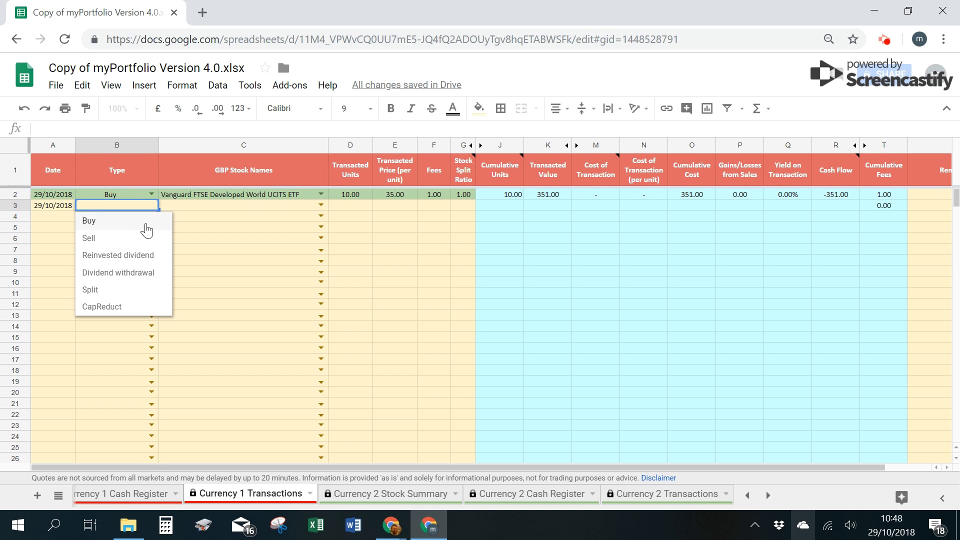
pyautogui.click(147, 221)
# Step: Choose Vanguard FTSE Developed World UCITS ETF for row 3 and enter 5 transacted units at a price per unit of 36
pyautogui.click(323, 204)
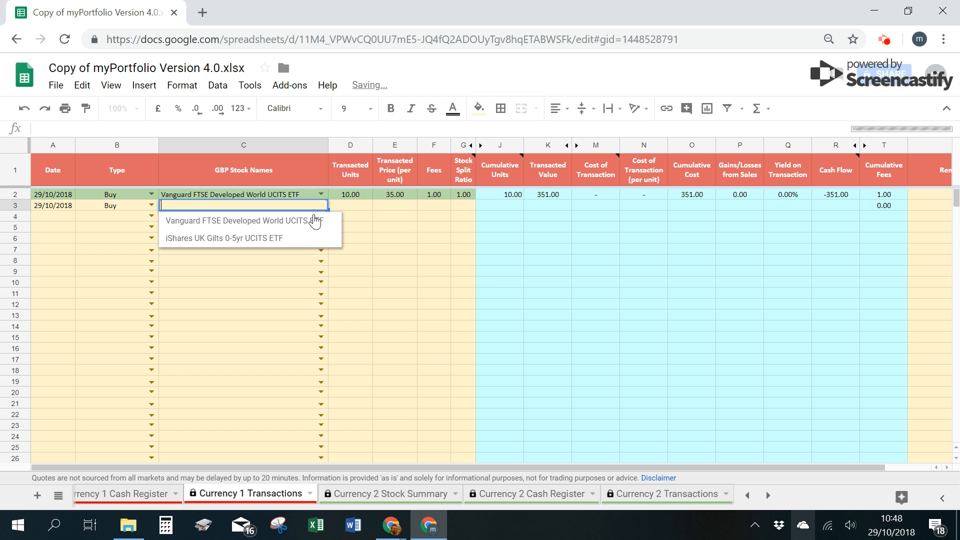
pyautogui.click(345, 206)
pyautogui.write('5')
pyautogui.click(395, 209)
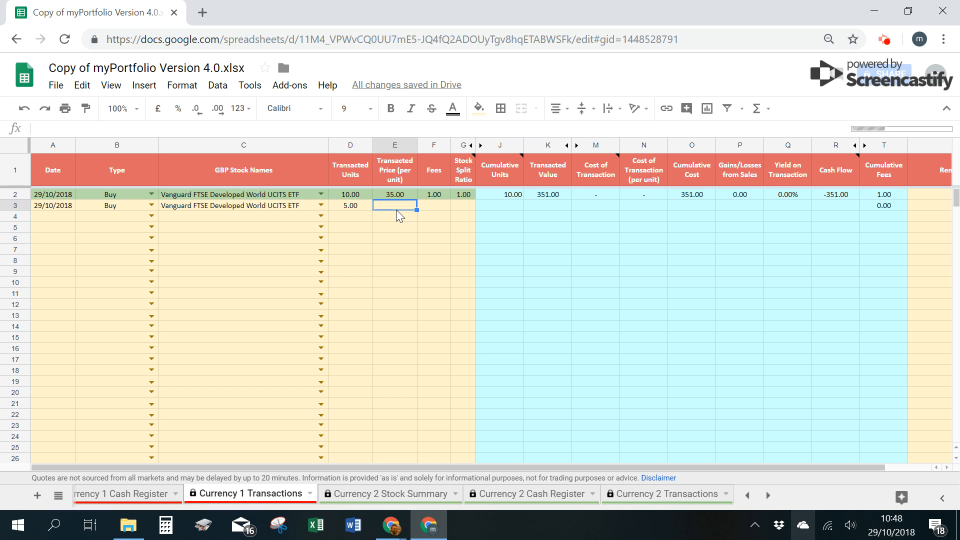
pyautogui.write('36')
# Step: Enter a fee of 1 and a stock split ratio of 1 for the row 3 transaction
pyautogui.click(426, 207)
pyautogui.write('1')
pyautogui.click(465, 204)
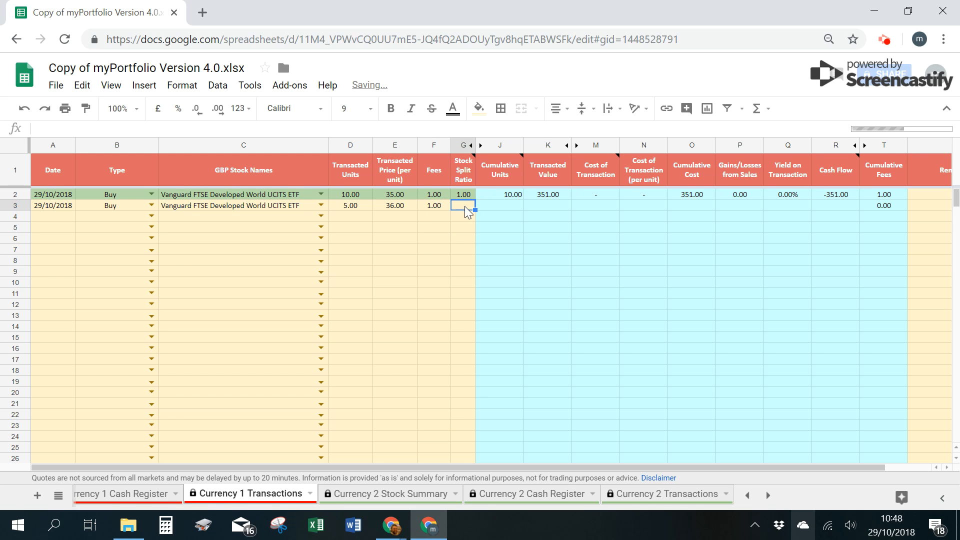
pyautogui.click(457, 231)
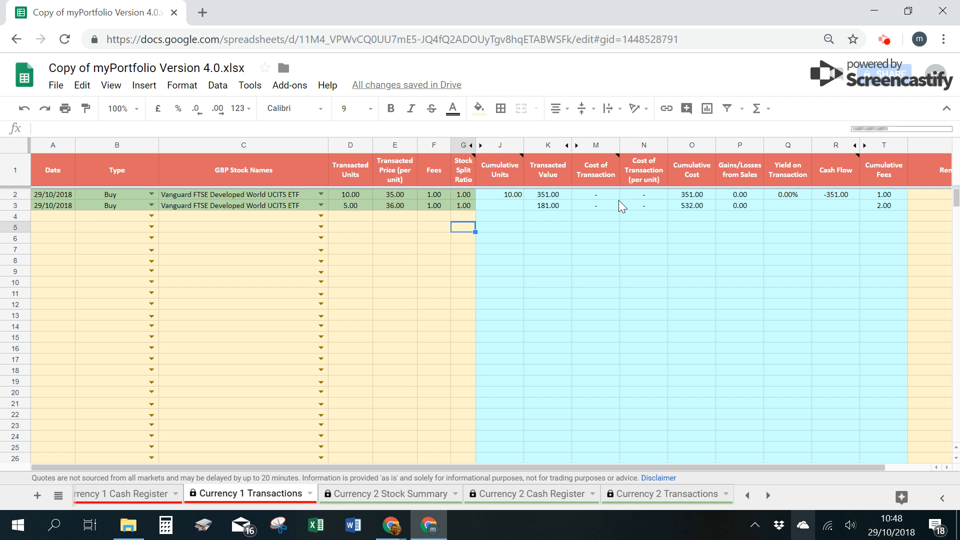
# Step: Examine how the second purchase affects the cumulative units, transacted value, cumulative cost, cash flow and cumulative fees
pyautogui.click(503, 201)
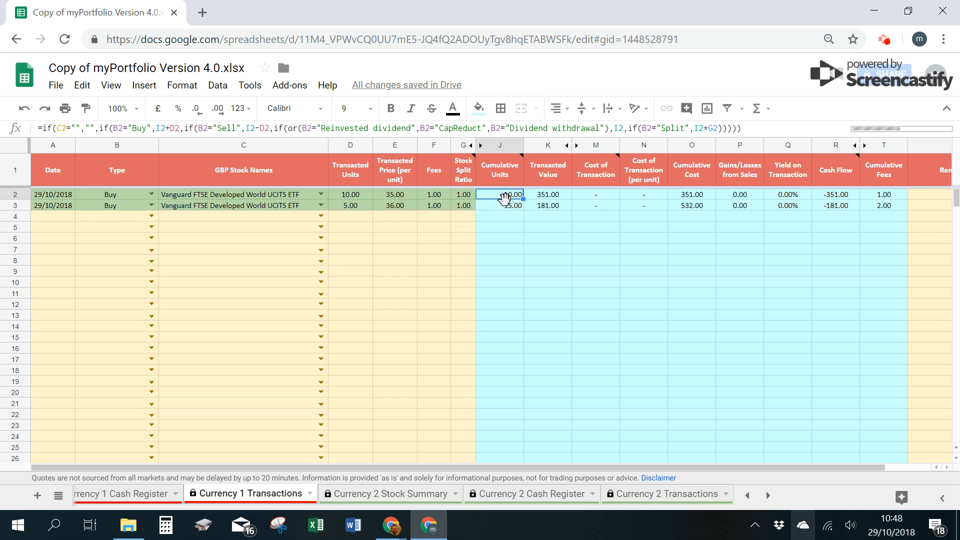
pyautogui.click(555, 204)
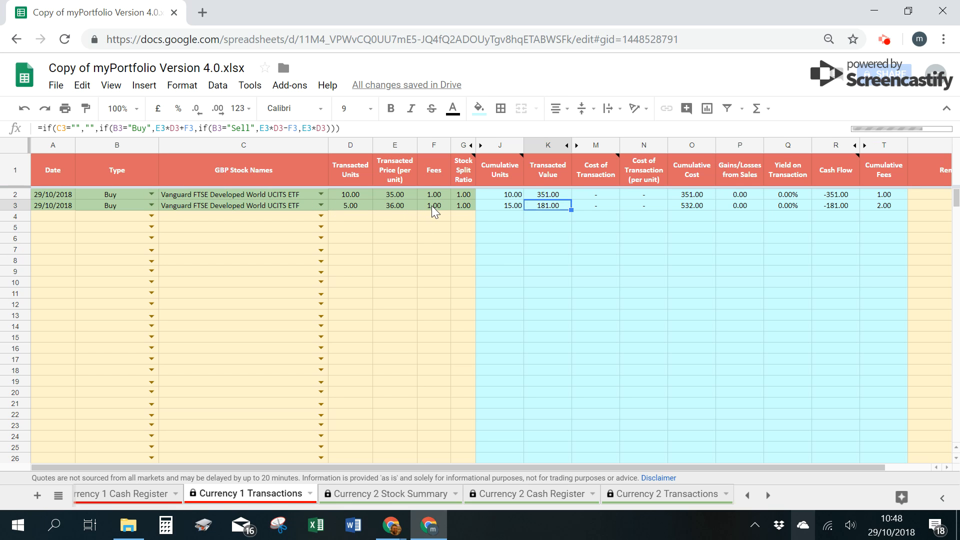
pyautogui.click(698, 208)
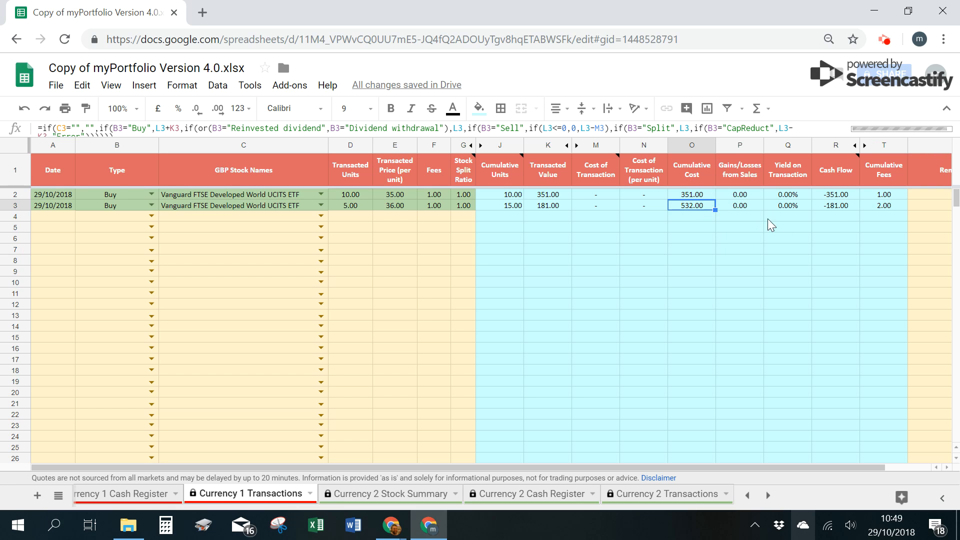
pyautogui.click(849, 205)
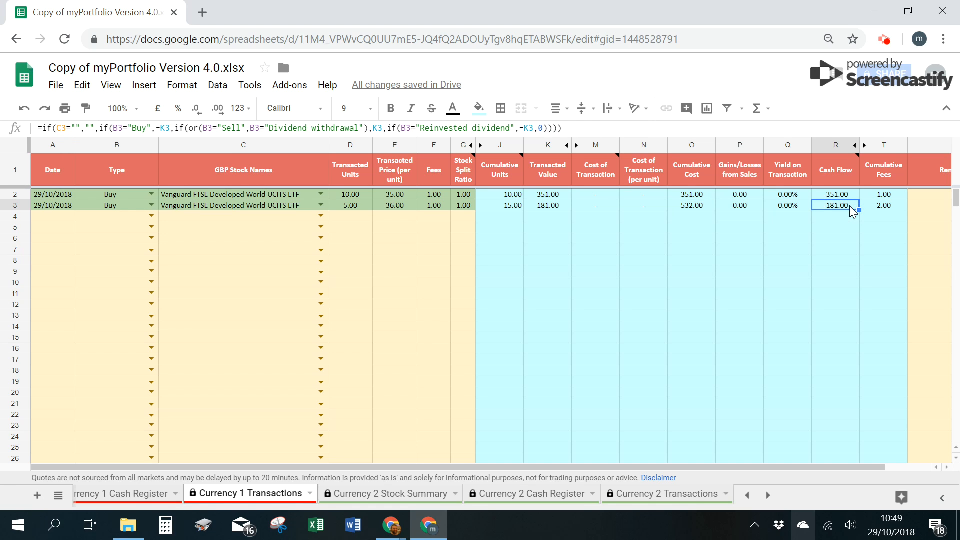
pyautogui.click(895, 205)
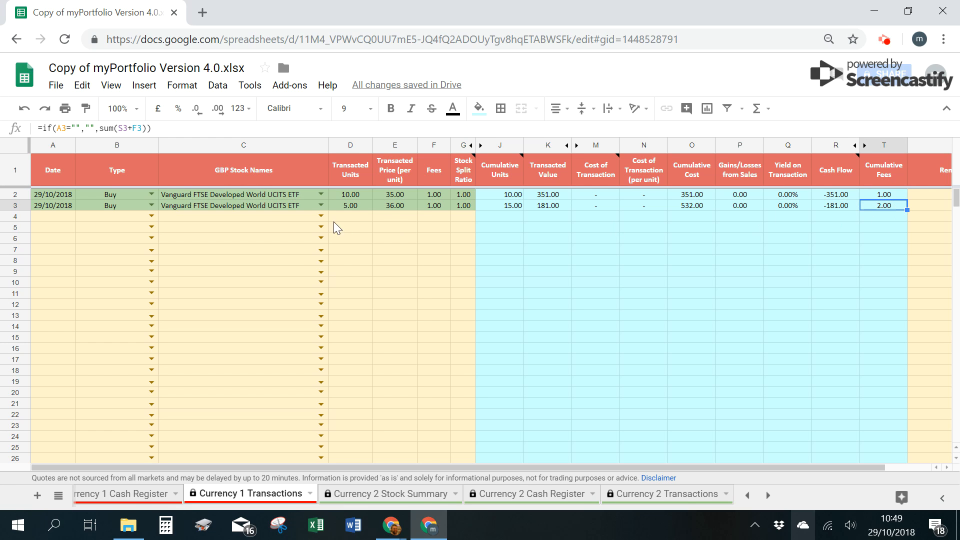
# Step: Enter the date 29/10/2018 for a third transaction in row 4 and set its type to Sell
pyautogui.click(61, 225)
pyautogui.write('29/10/2018')
pyautogui.press('Tab')
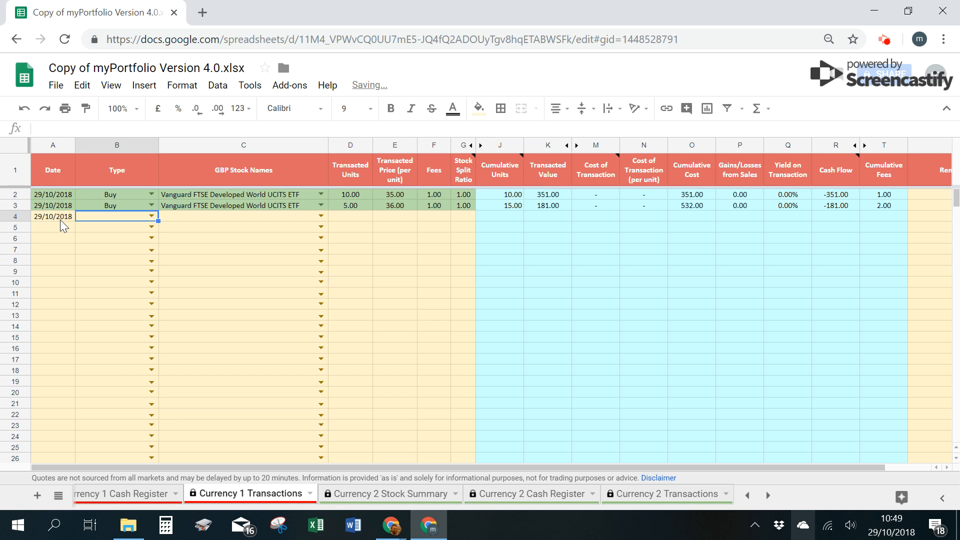
pyautogui.click(153, 220)
pyautogui.click(133, 248)
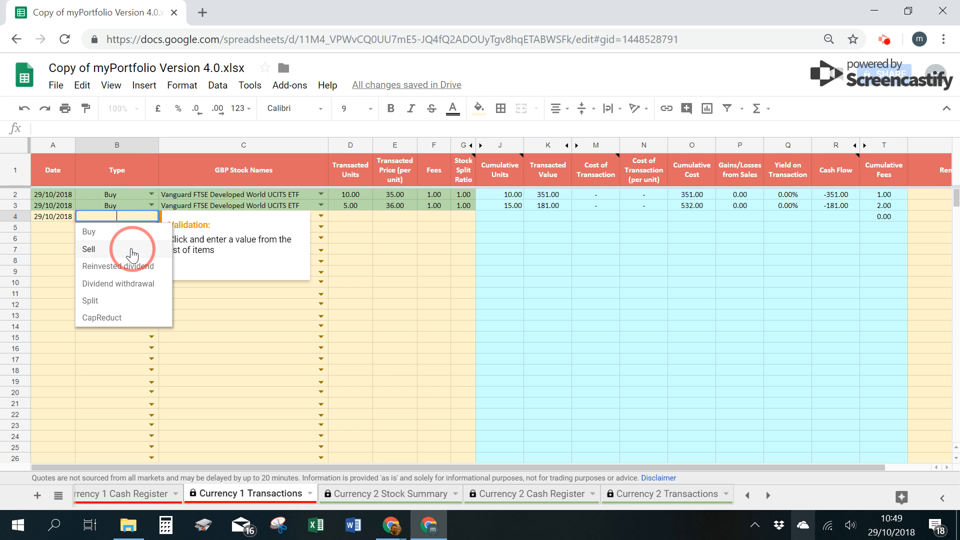
pyautogui.click(384, 225)
# Step: Choose Vanguard FTSE Developed World UCITS ETF for the row 4 sale and enter 1 transacted unit at a price per unit of 40
pyautogui.click(321, 216)
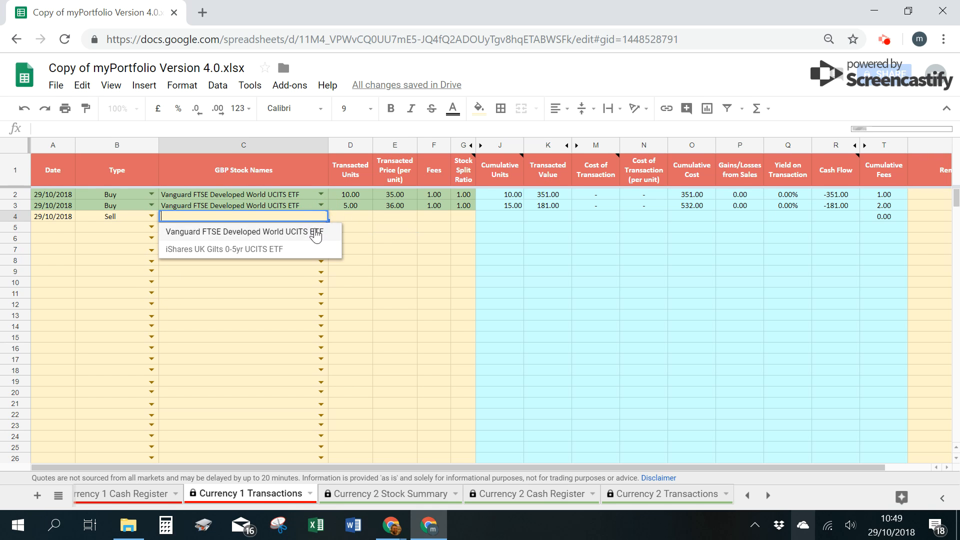
pyautogui.click(312, 233)
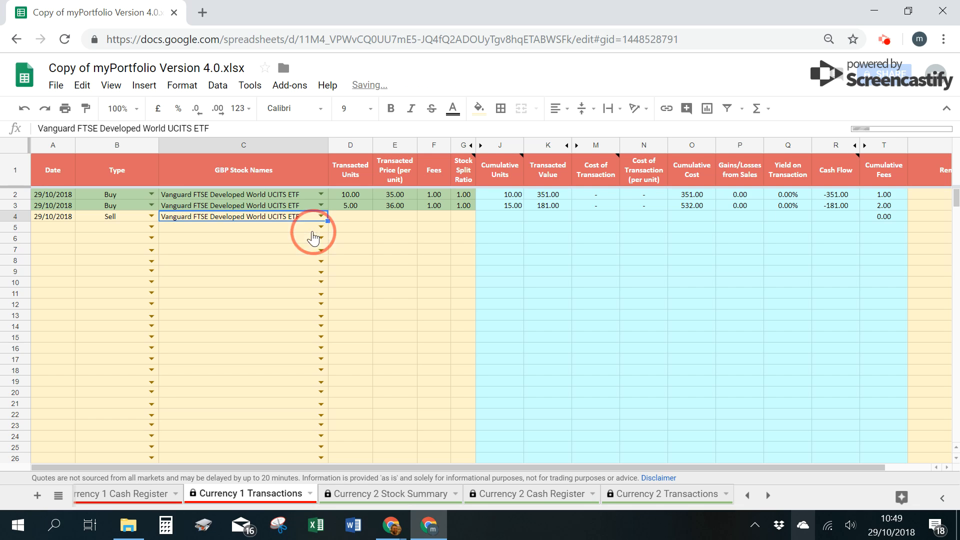
pyautogui.click(367, 218)
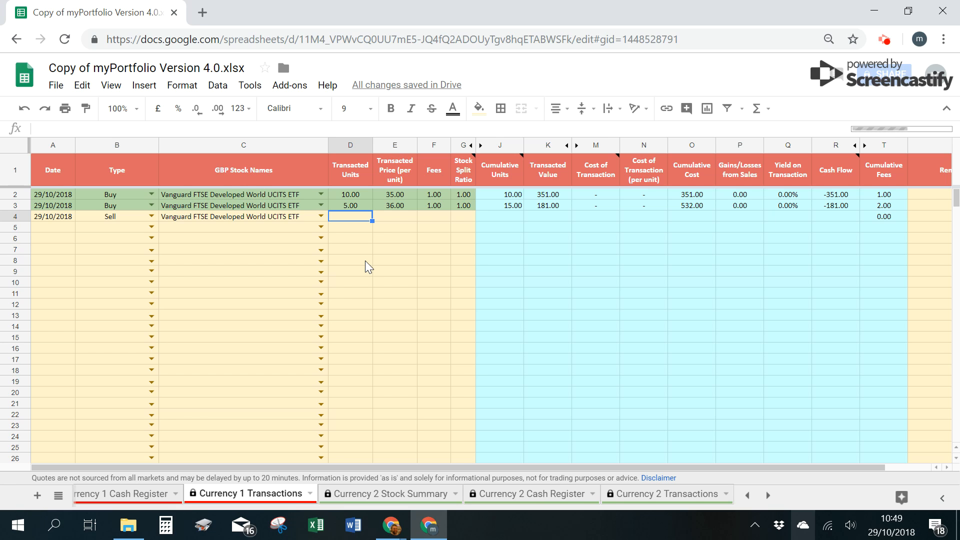
pyautogui.write('1')
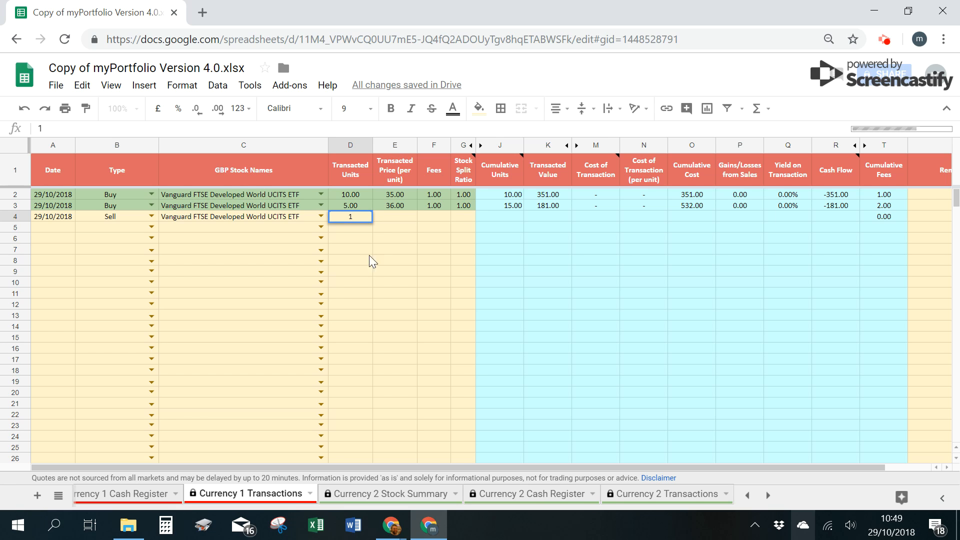
pyautogui.click(435, 238)
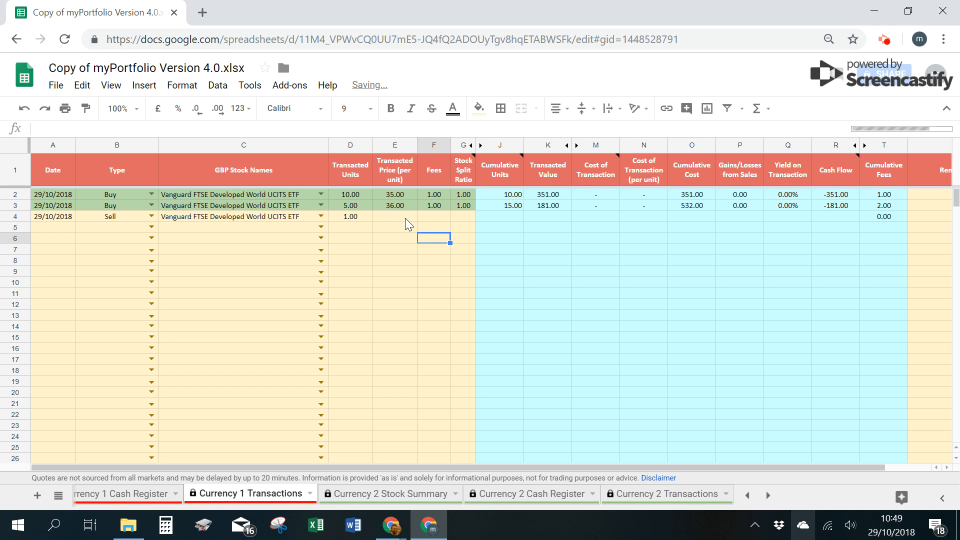
pyautogui.click(406, 218)
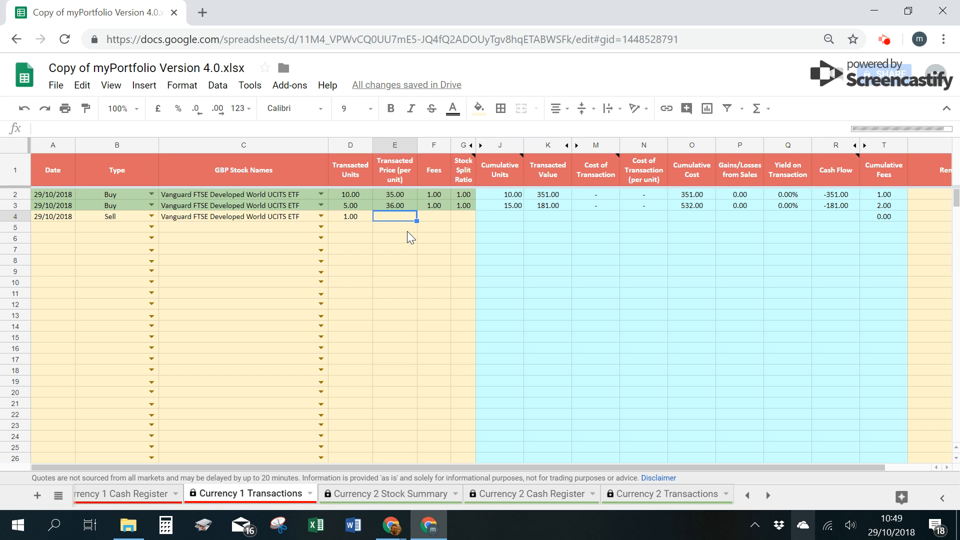
pyautogui.write('4')
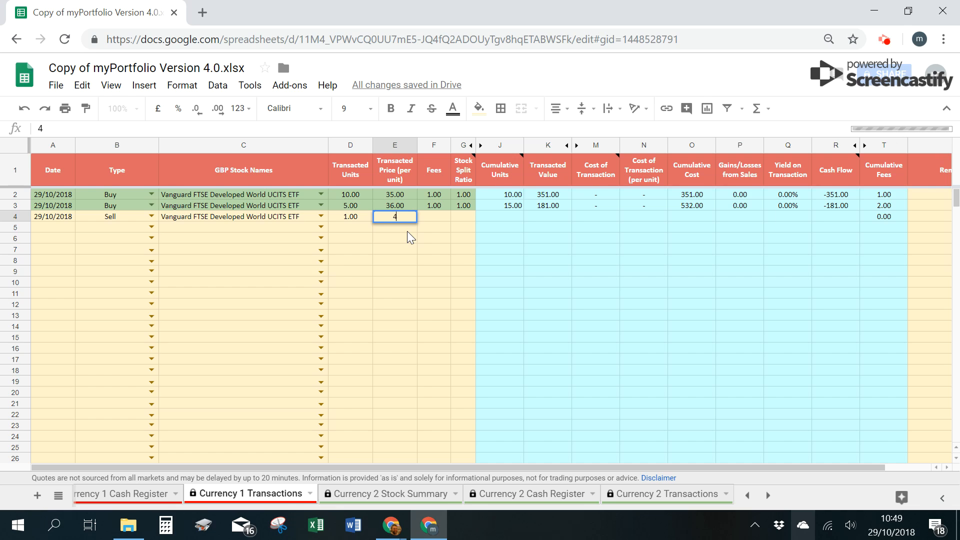
pyautogui.write('0')
pyautogui.press('Return')
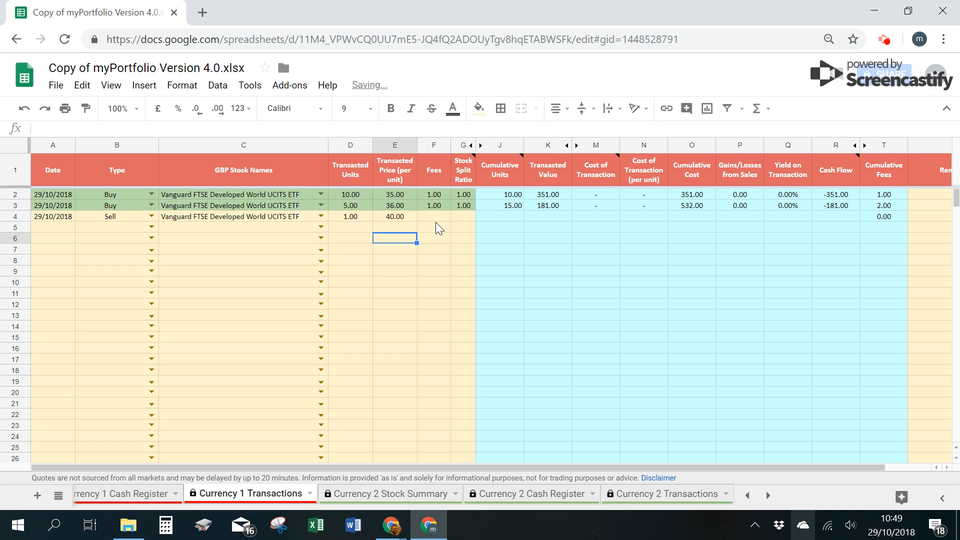
# Step: Enter a fee of 1 and a stock split ratio of 1 for the row 4 sale
pyautogui.click(436, 221)
pyautogui.write('1')
pyautogui.click(462, 216)
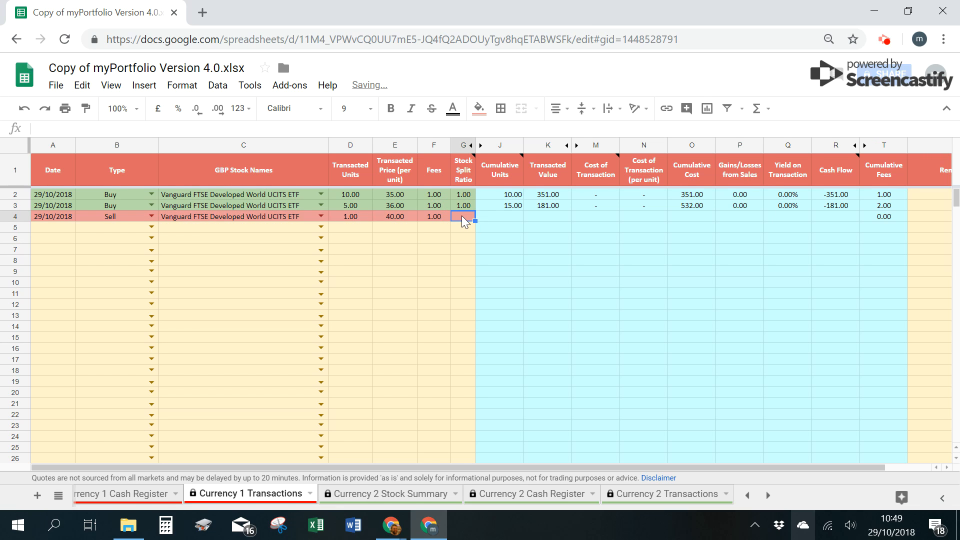
pyautogui.write('1')
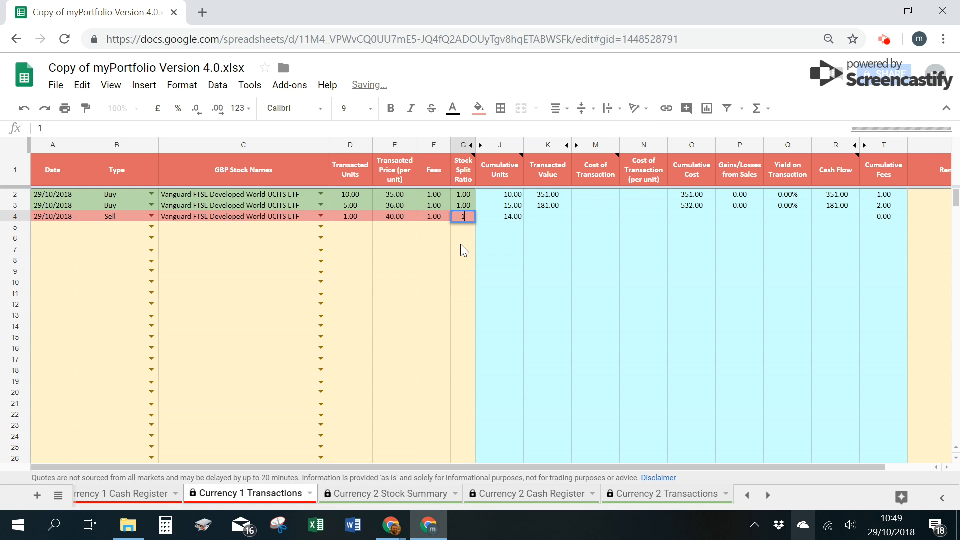
pyautogui.click(461, 244)
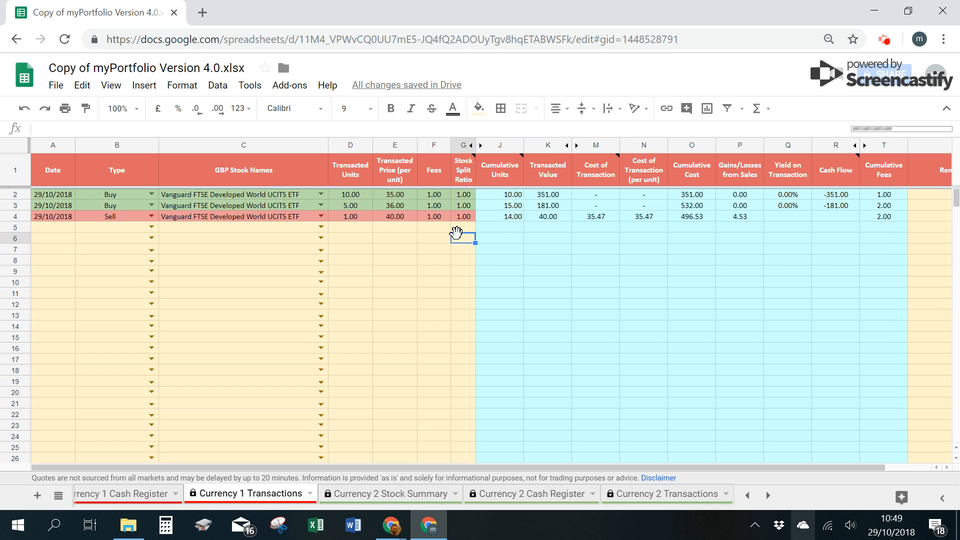
# Step: Examine the row 4 sale's calculated columns from cumulative units through transaction cost, cumulative cost, gains/losses and yield to cash flow
pyautogui.click(520, 216)
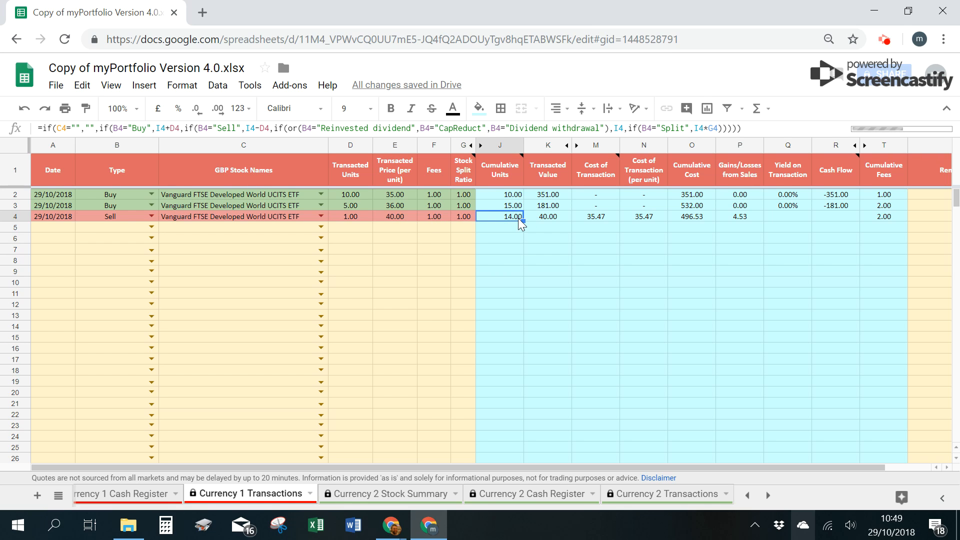
pyautogui.click(558, 220)
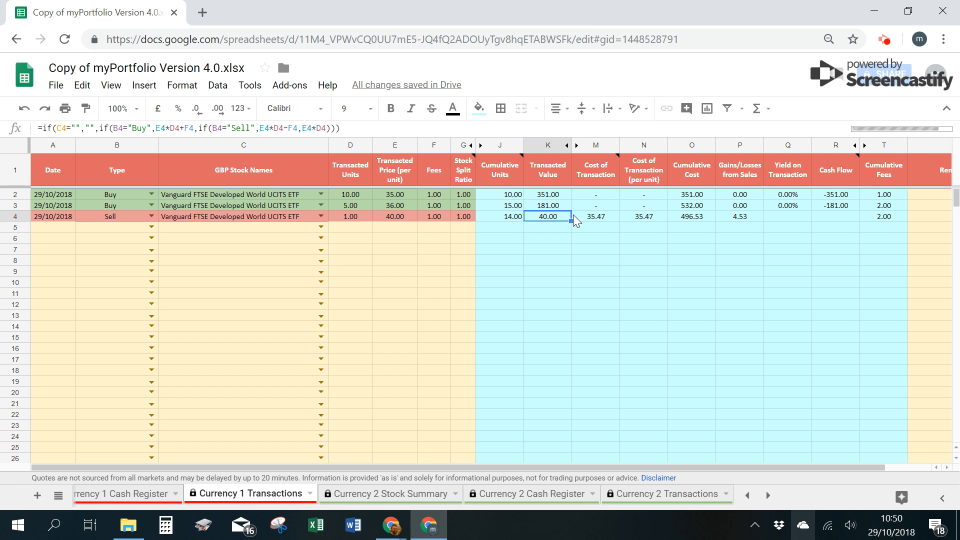
pyautogui.click(598, 218)
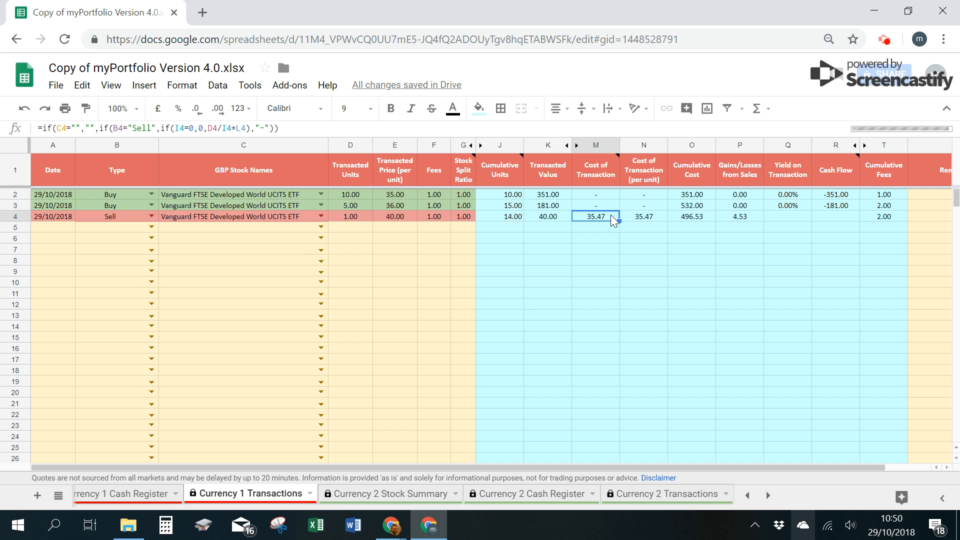
pyautogui.click(642, 217)
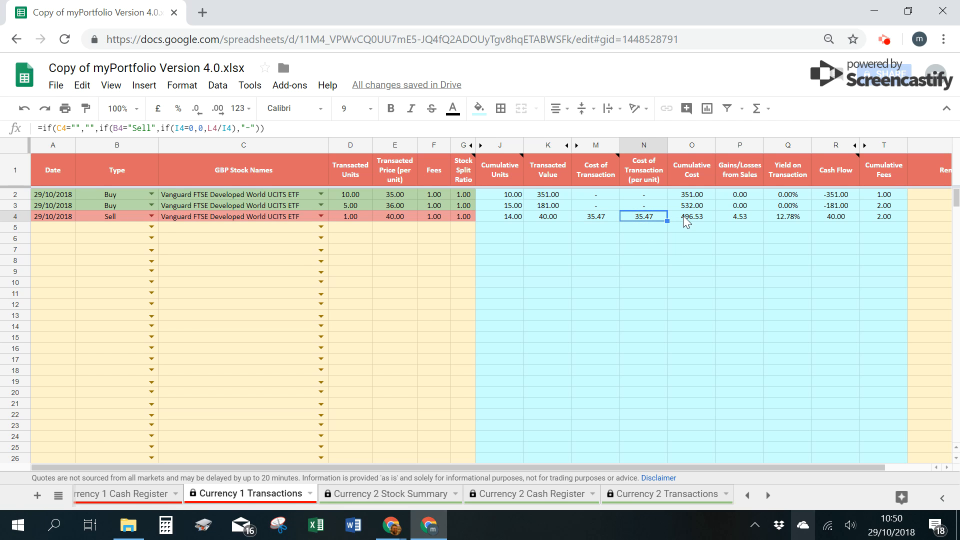
pyautogui.click(683, 217)
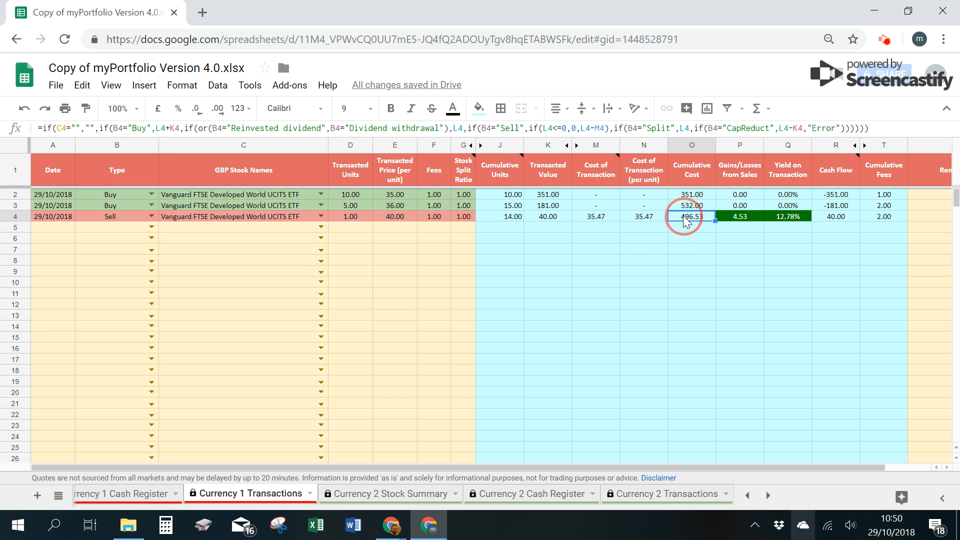
pyautogui.click(751, 217)
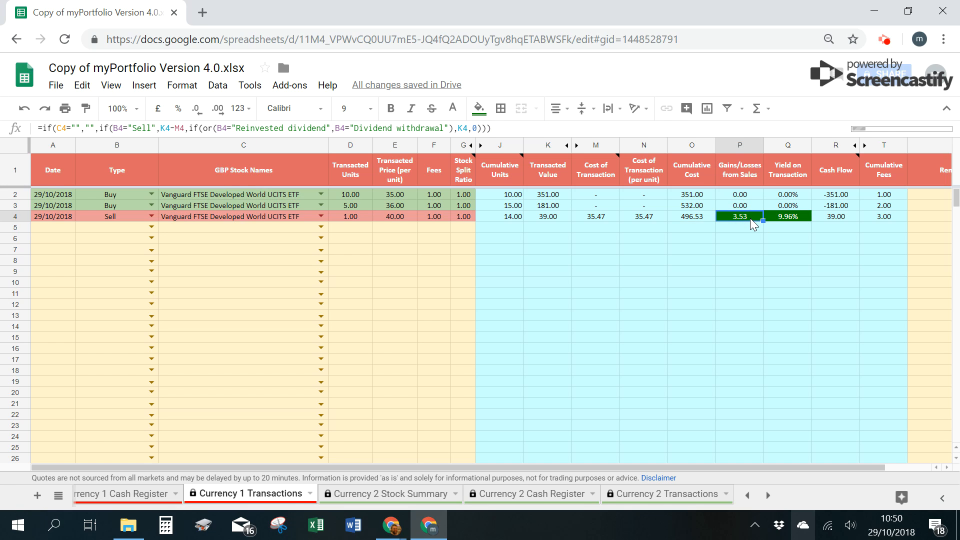
pyautogui.click(792, 219)
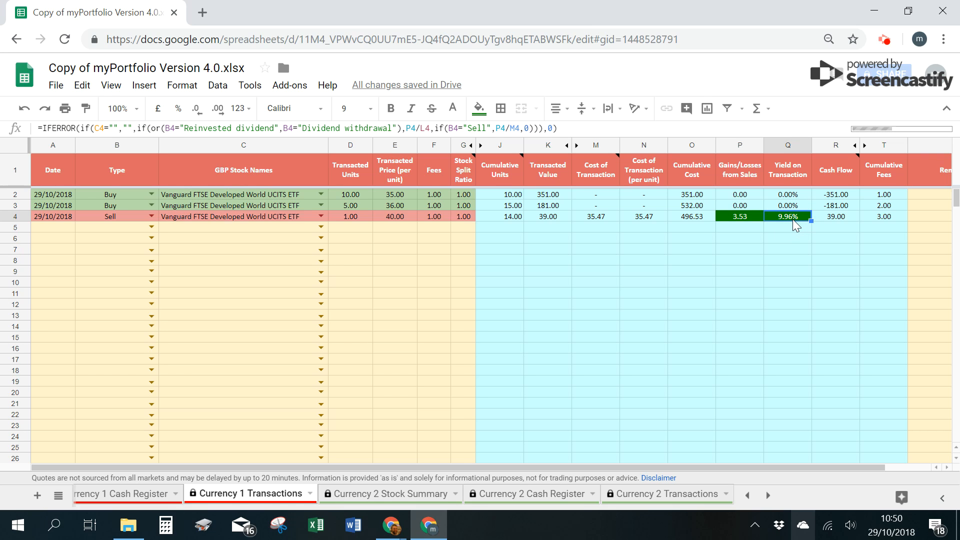
pyautogui.click(831, 219)
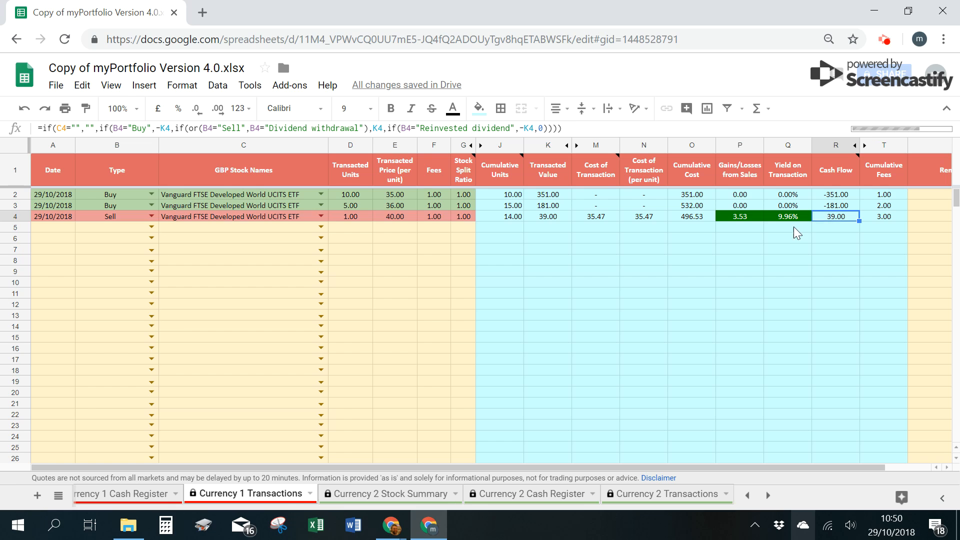
# Step: Check the row 4 sale's gains/losses from sales and its cumulative fees
pyautogui.click(752, 221)
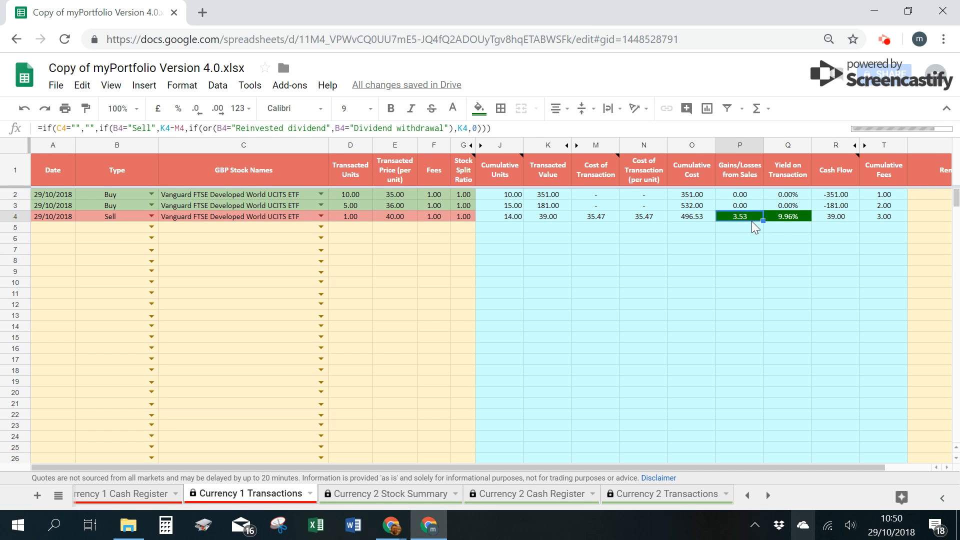
pyautogui.click(886, 219)
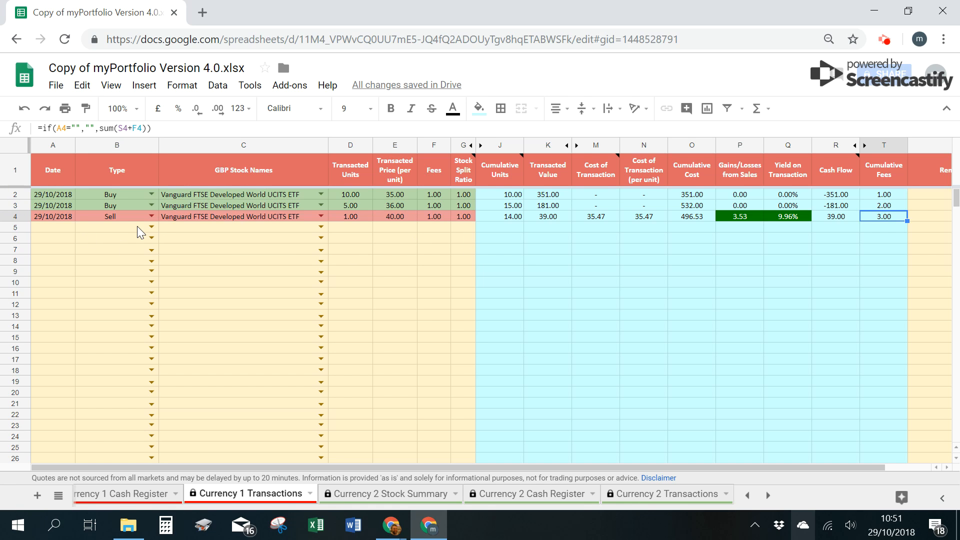
# Step: Enter the date 29/10/2018 for a fourth transaction in row 5 and set its type to Reinvested dividend
pyautogui.click(67, 241)
pyautogui.click(67, 228)
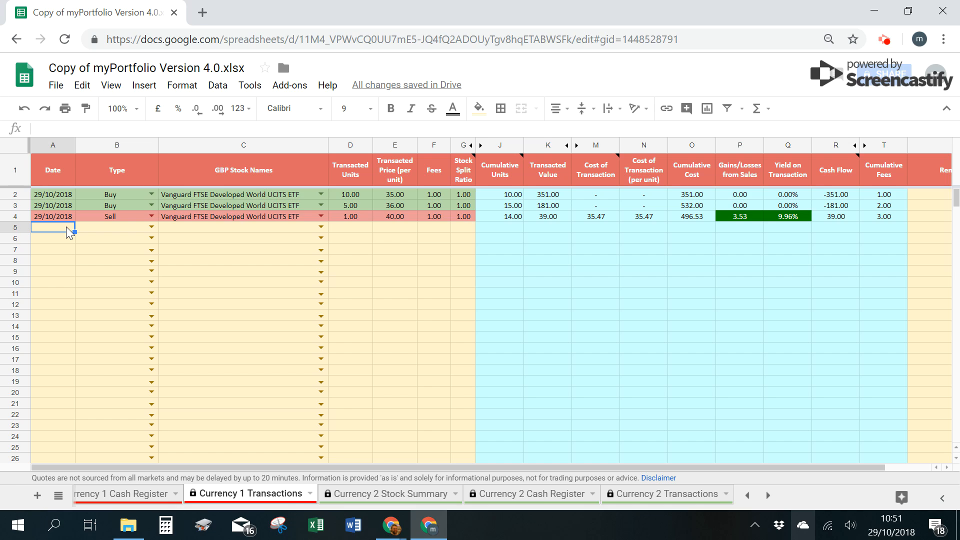
pyautogui.write('29/10/18')
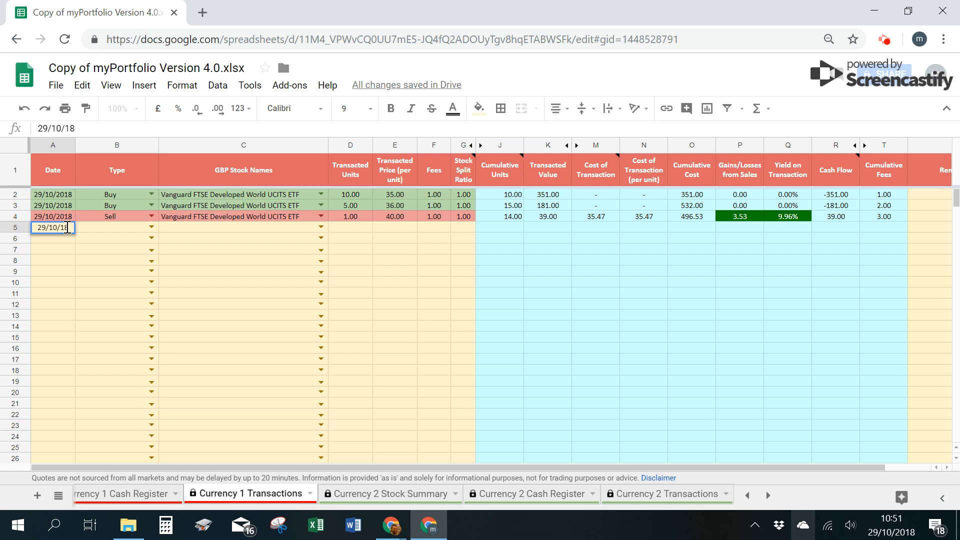
pyautogui.press('Tab')
pyautogui.click(151, 227)
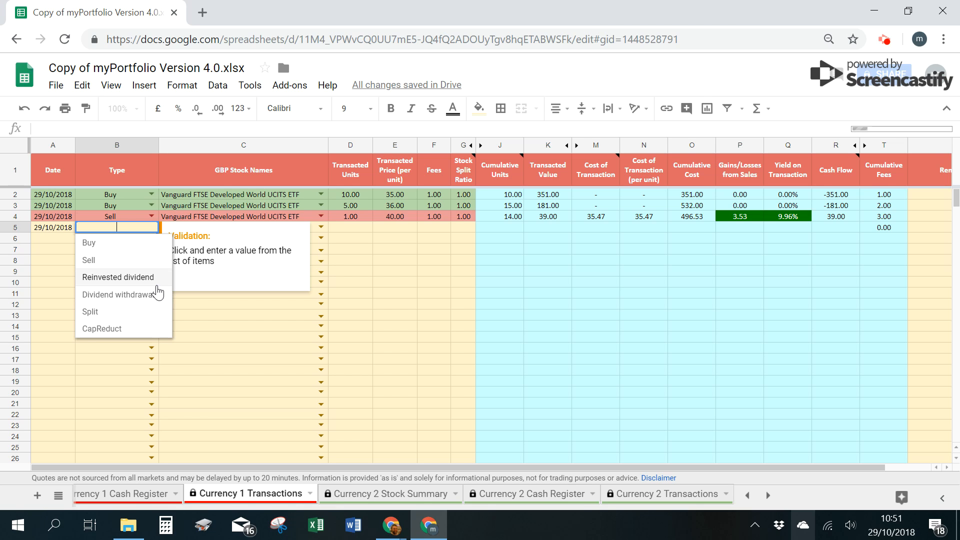
pyautogui.click(156, 278)
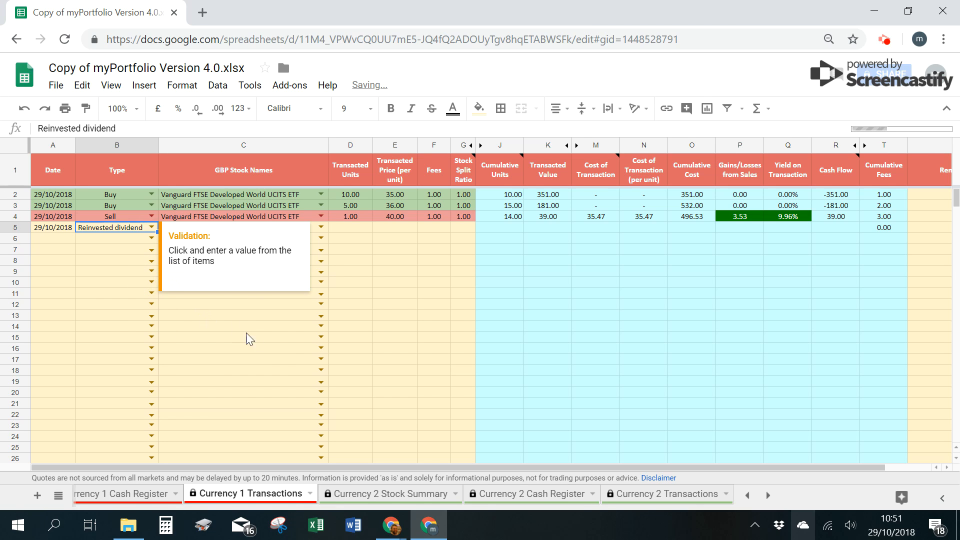
pyautogui.click(280, 346)
# Step: Choose Vanguard FTSE Developed World UCITS ETF for the row 5 reinvested dividend and enter 1 transacted unit at a price per unit of 10
pyautogui.click(320, 227)
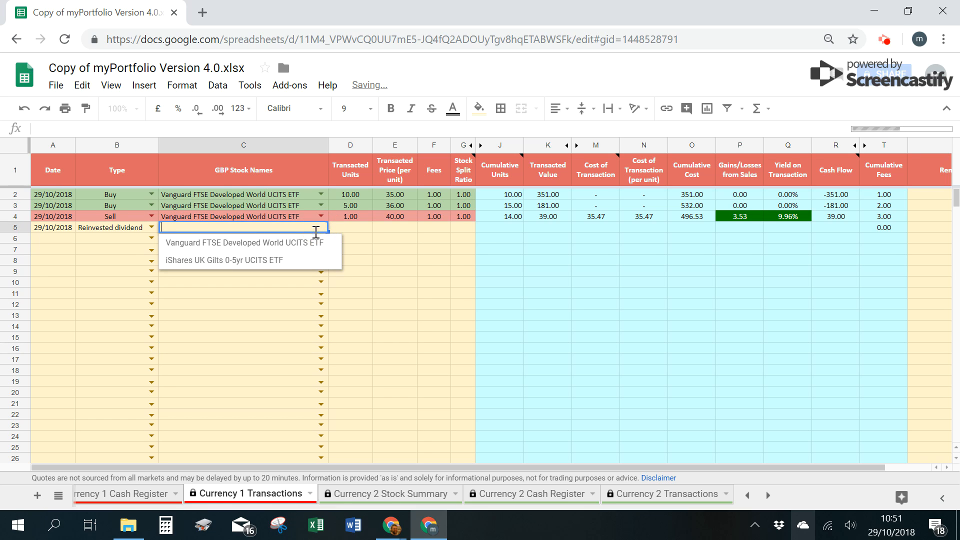
pyautogui.click(305, 245)
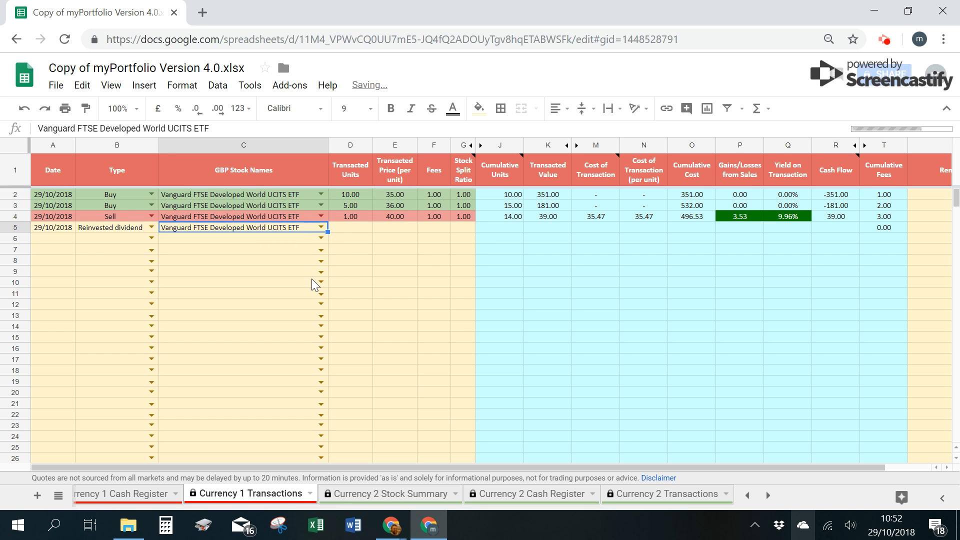
pyautogui.click(353, 230)
pyautogui.write('1')
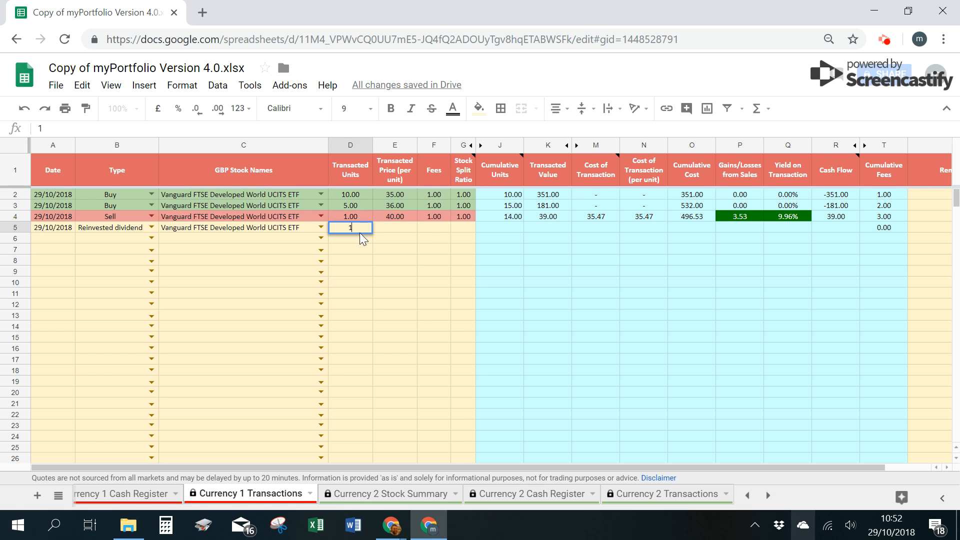
pyautogui.click(356, 264)
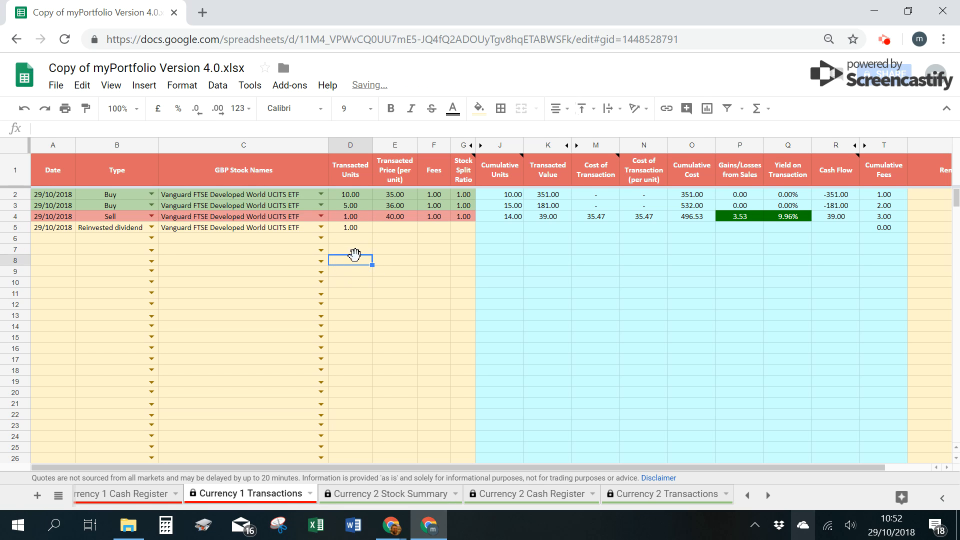
pyautogui.click(392, 228)
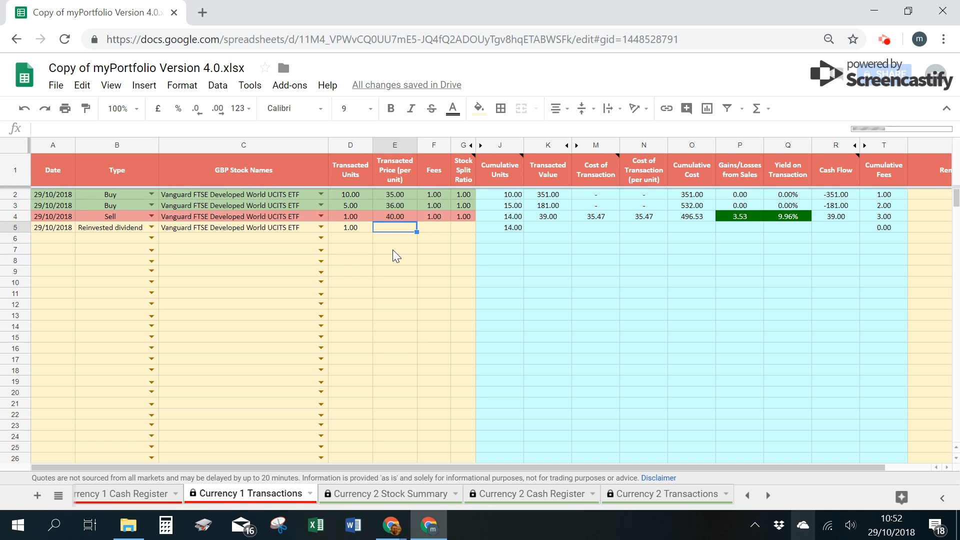
pyautogui.write('10')
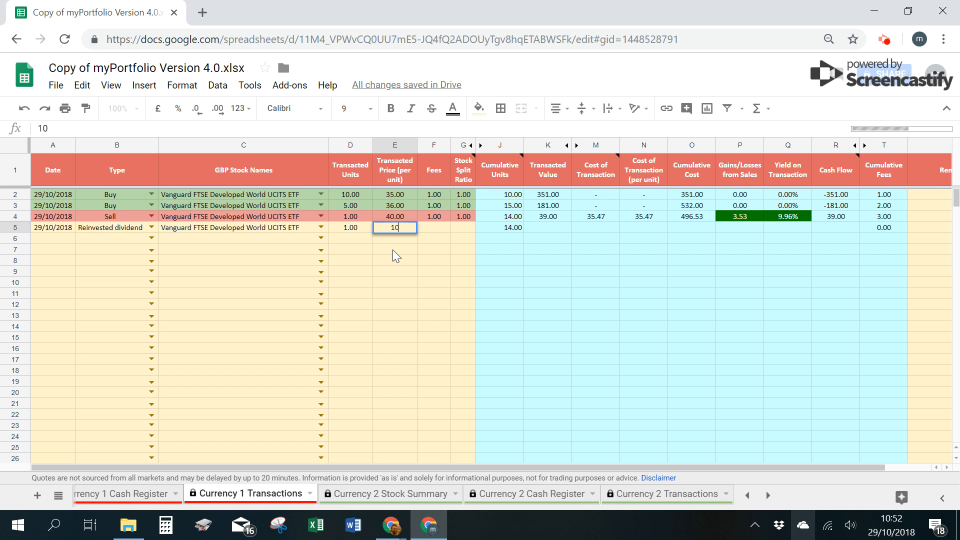
pyautogui.click(393, 250)
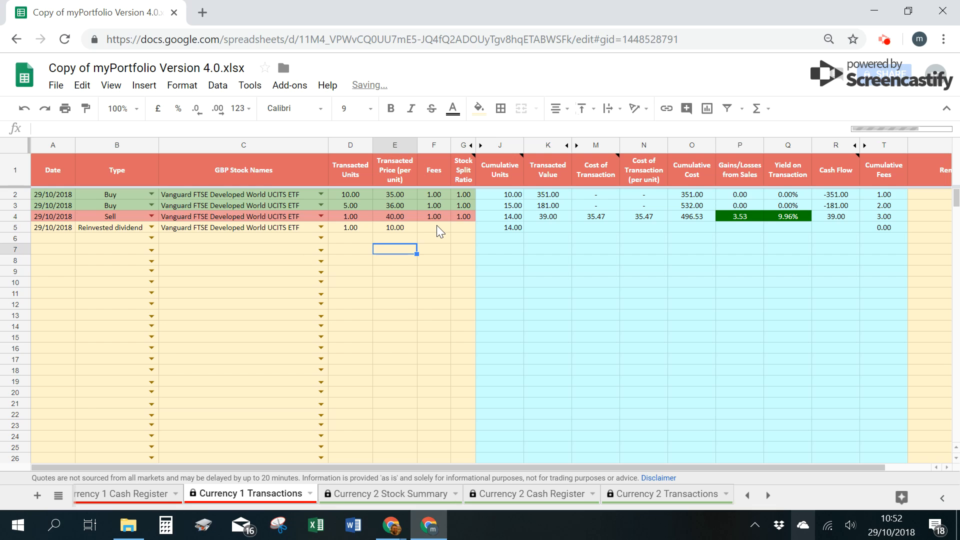
# Step: Enter a fee of 0 and a stock split ratio of 1 for the row 5 reinvested dividend
pyautogui.click(437, 226)
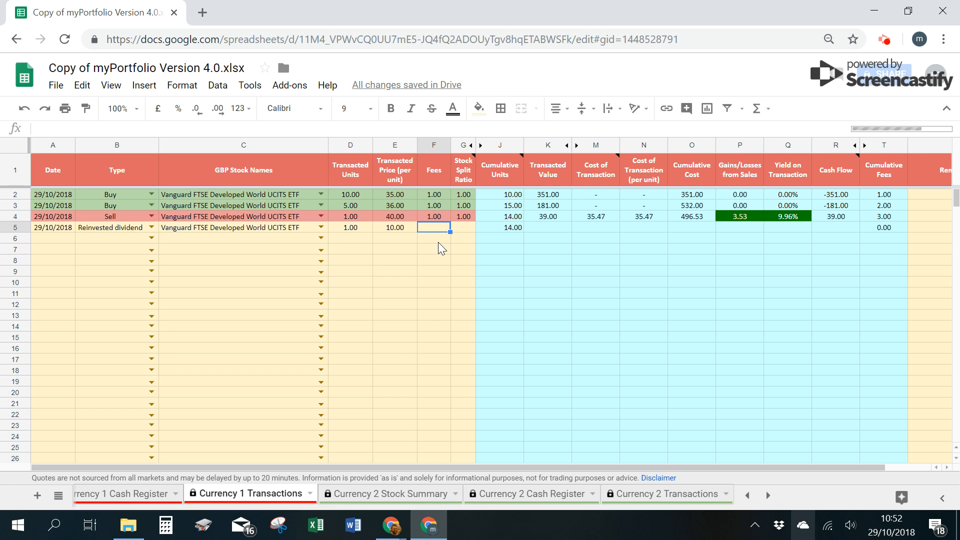
pyautogui.write('0')
pyautogui.click(438, 243)
pyautogui.click(463, 230)
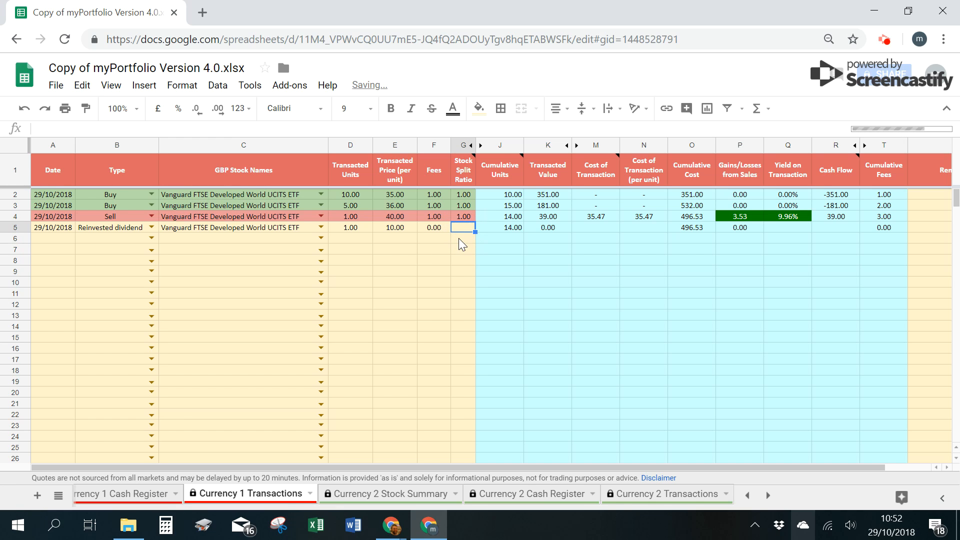
pyautogui.write('1')
pyautogui.click(458, 271)
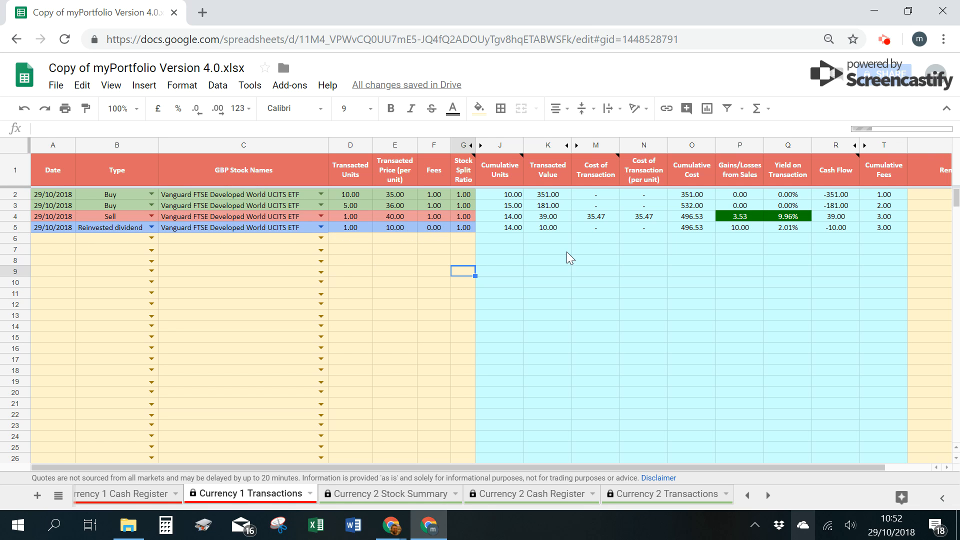
# Step: Examine the row 5 reinvested dividend's cumulative units, transacted value, cumulative cost, gains/losses, yield and cash flow
pyautogui.click(512, 228)
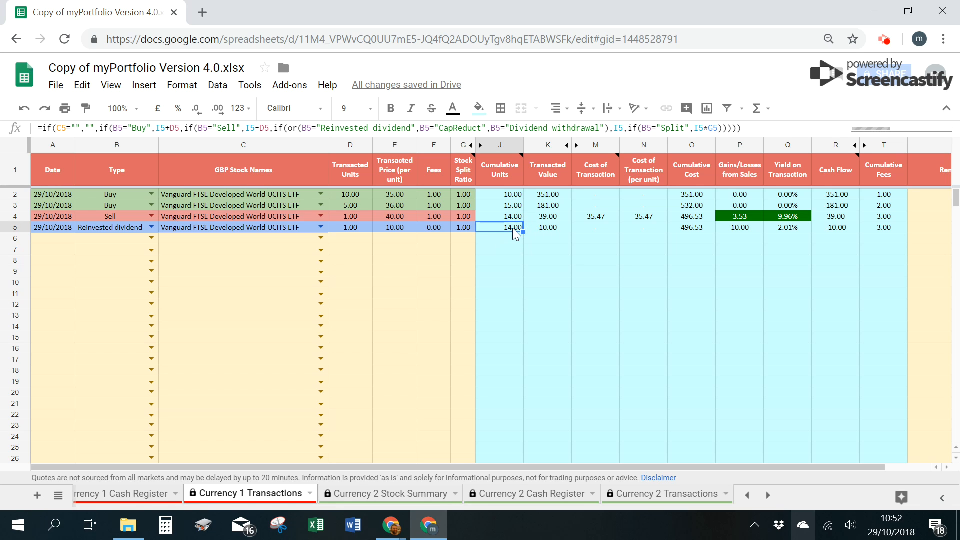
pyautogui.click(557, 228)
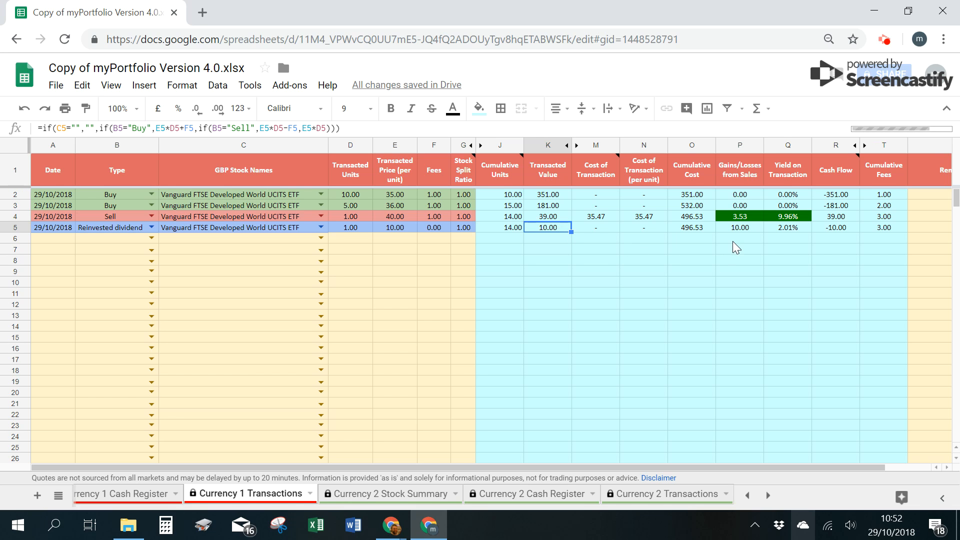
pyautogui.click(700, 229)
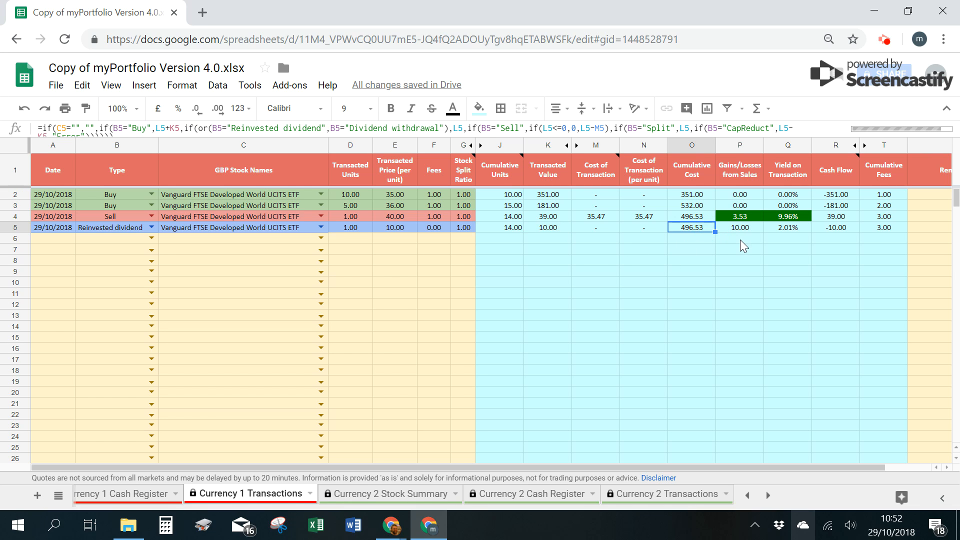
pyautogui.click(750, 230)
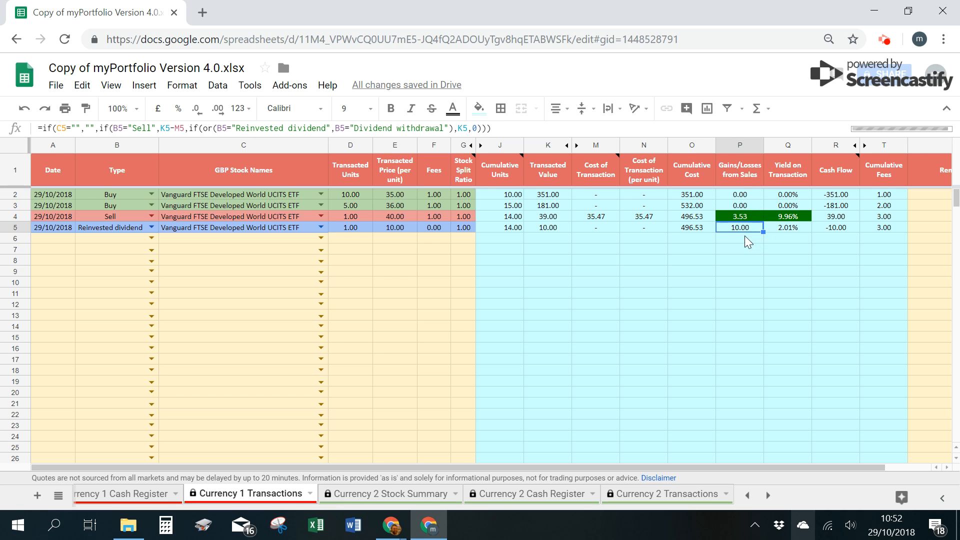
pyautogui.click(795, 229)
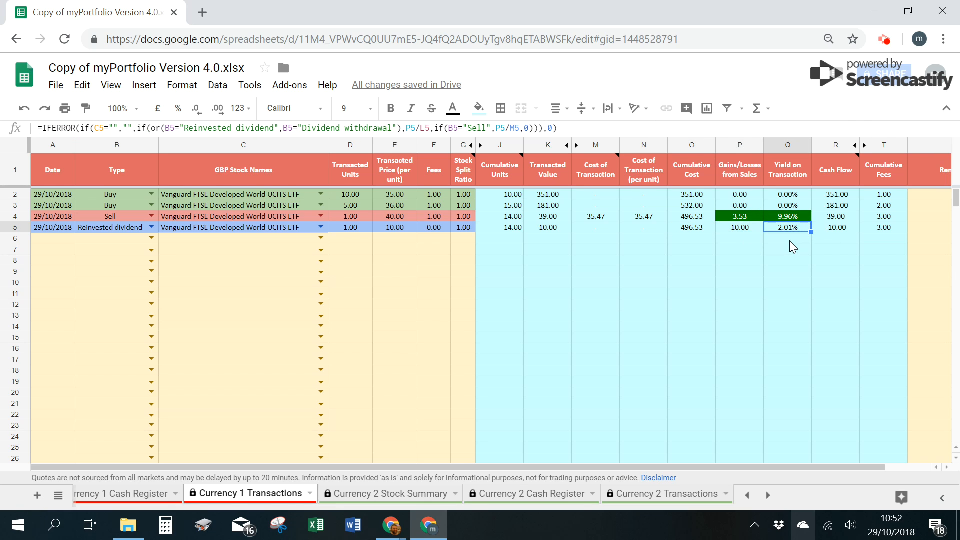
pyautogui.press('Right')
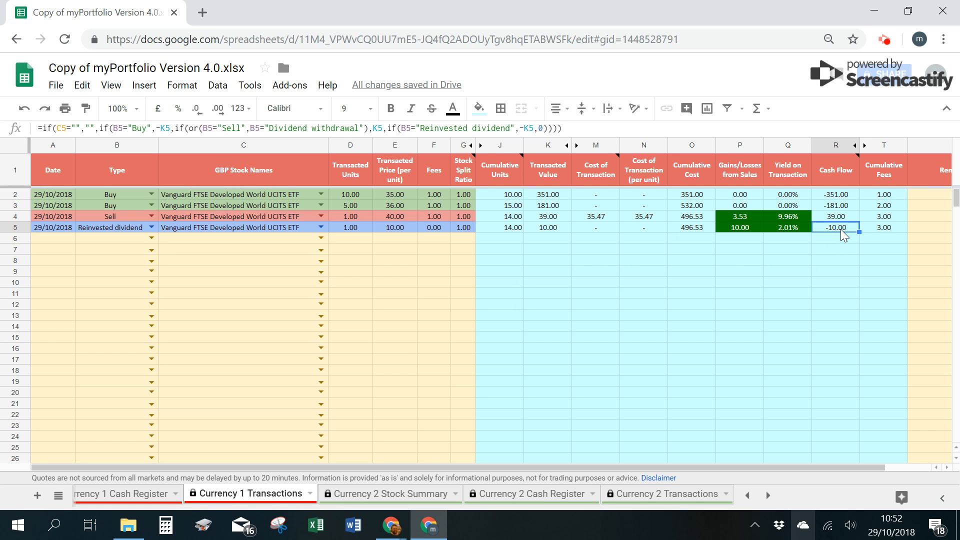
# Step: Enter the date 29/10/2018 for a fifth transaction in row 6 and set its type to Dividend withdrawal
pyautogui.click(60, 241)
pyautogui.write('29')
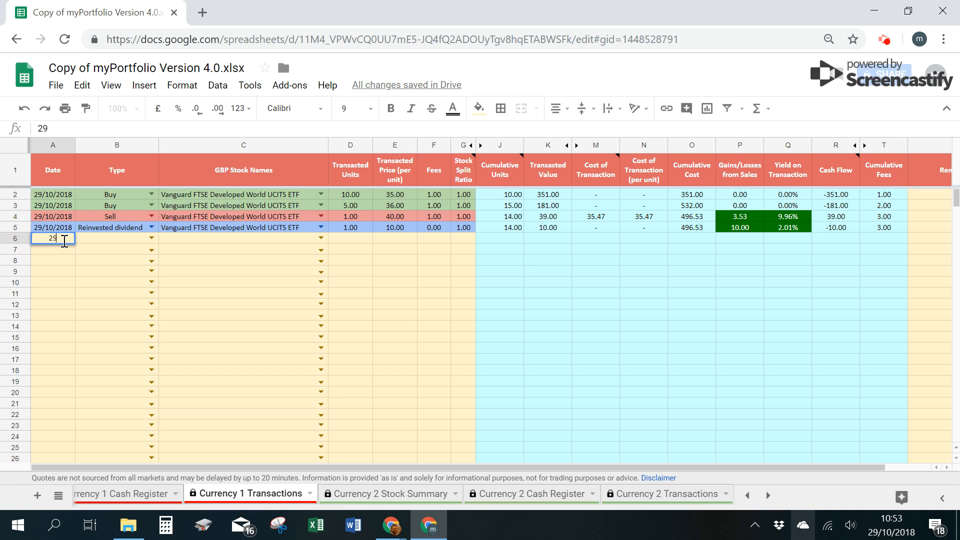
pyautogui.write('/10/2018')
pyautogui.press('Tab')
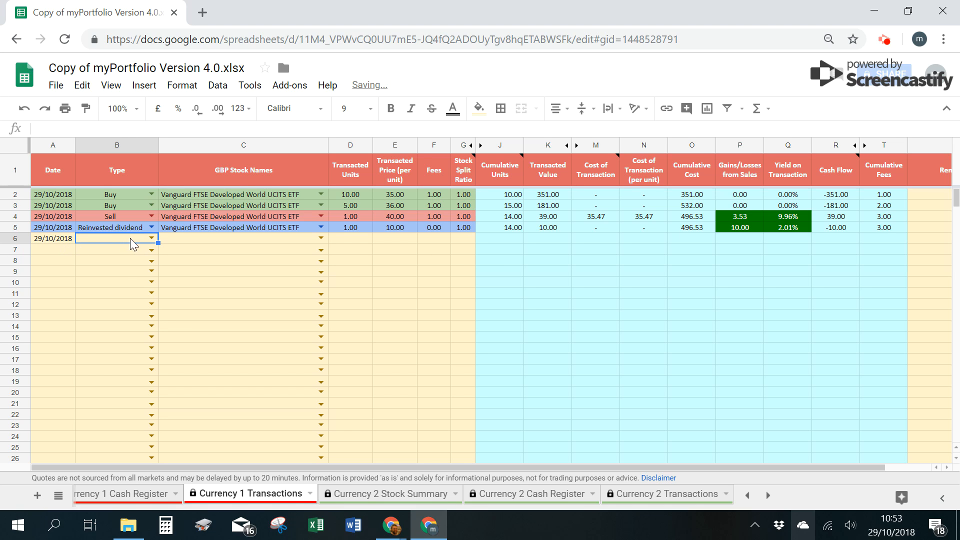
pyautogui.click(152, 239)
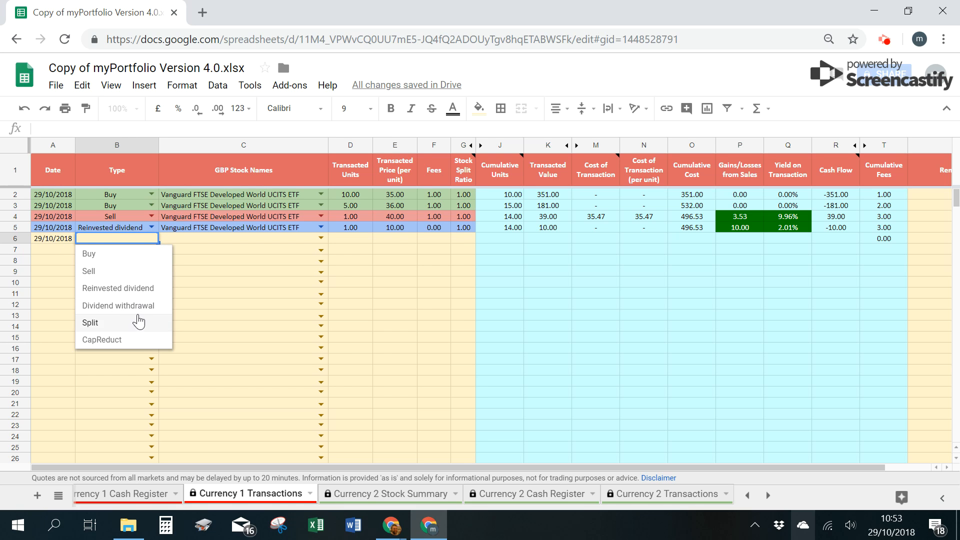
pyautogui.click(140, 309)
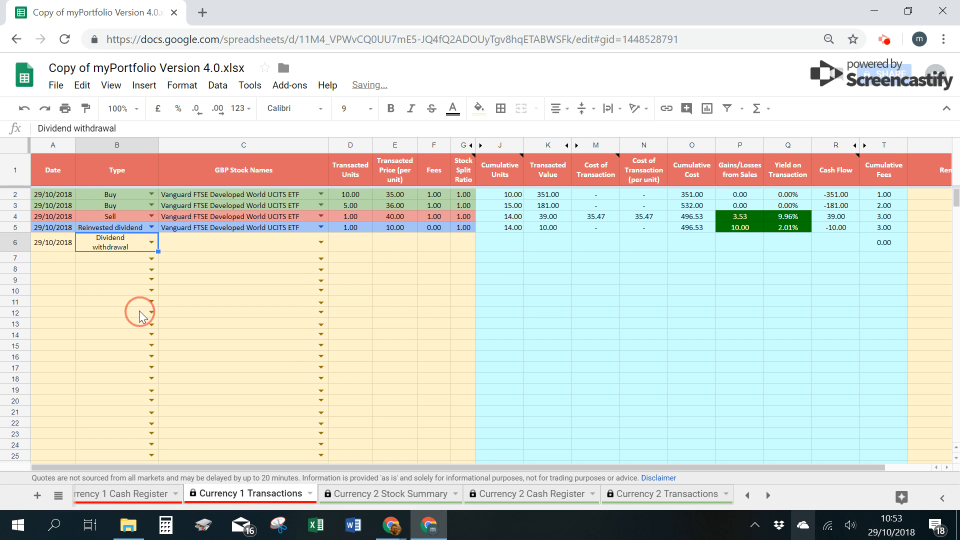
# Step: Choose Vanguard FTSE Developed World UCITS ETF for the row 6 dividend withdrawal and enter 1 transacted unit at a price per unit of 5
pyautogui.click(319, 240)
pyautogui.click(349, 261)
pyautogui.click(351, 243)
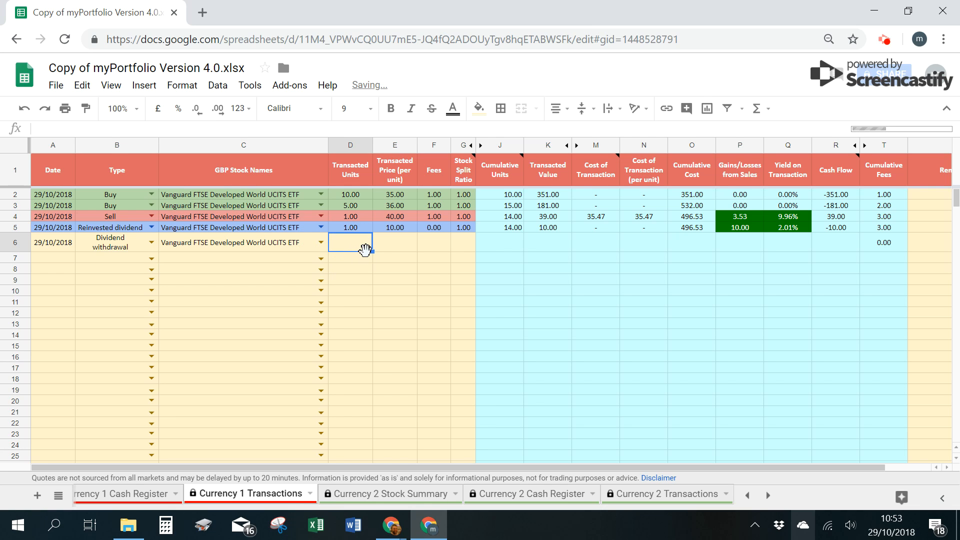
pyautogui.write('1')
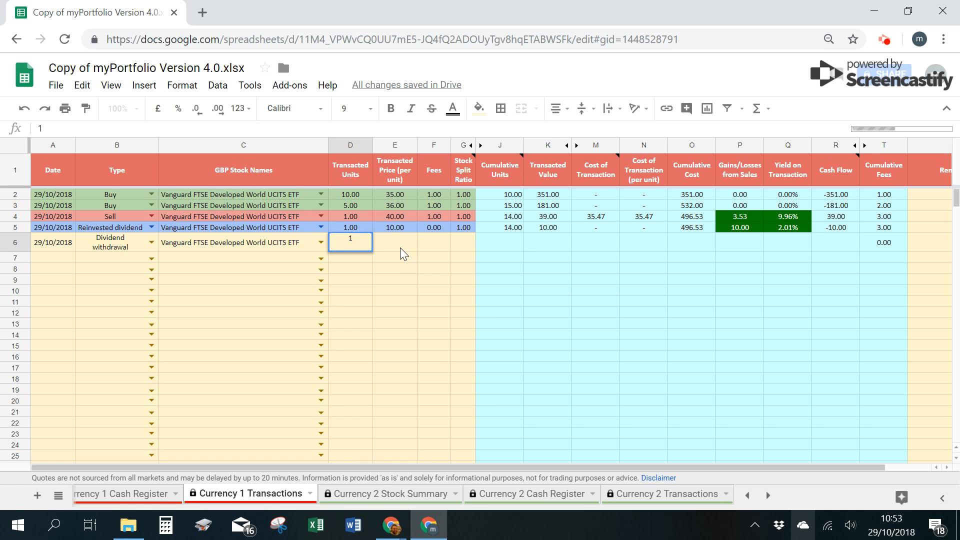
pyautogui.click(400, 248)
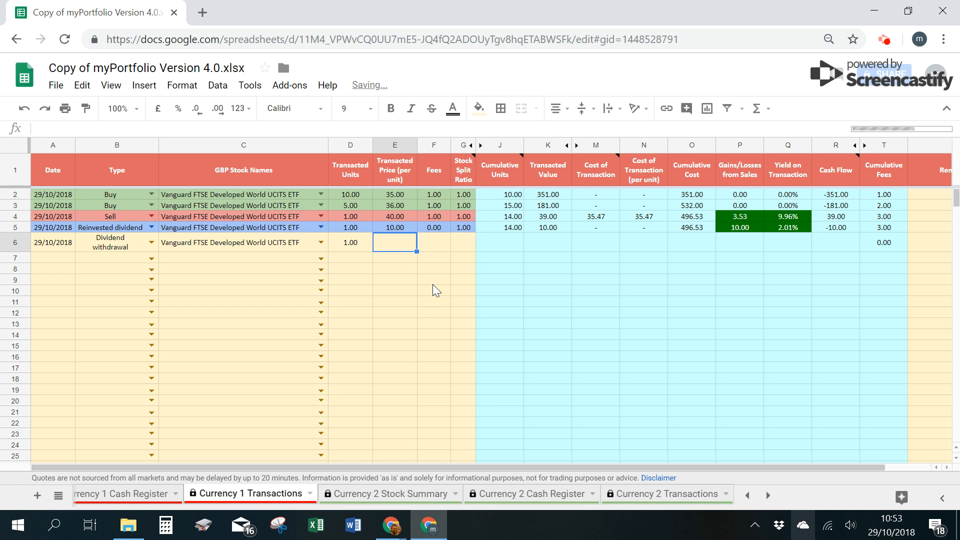
pyautogui.write('5')
# Step: Enter a fee of 0 and a stock split ratio of 1 for the row 6 dividend withdrawal
pyautogui.click(433, 250)
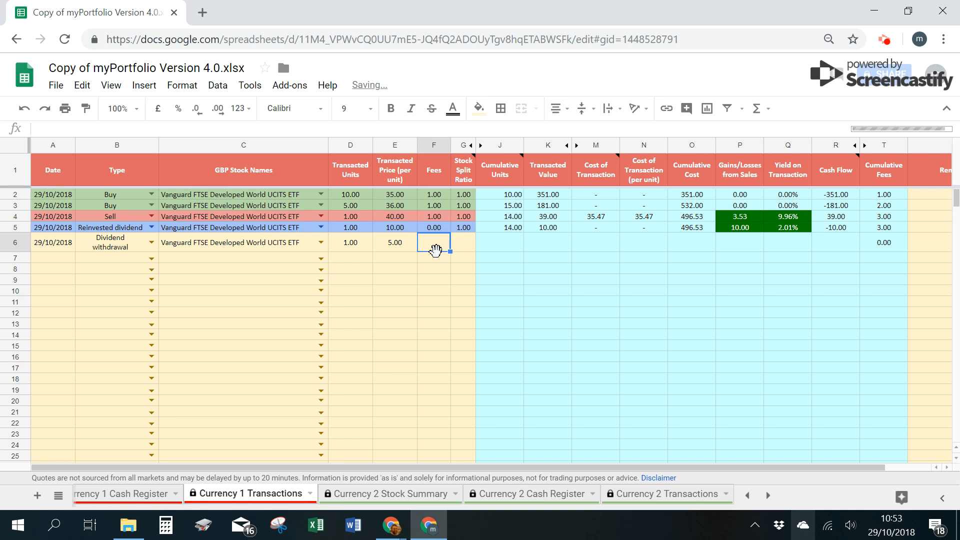
pyautogui.write('0')
pyautogui.click(453, 247)
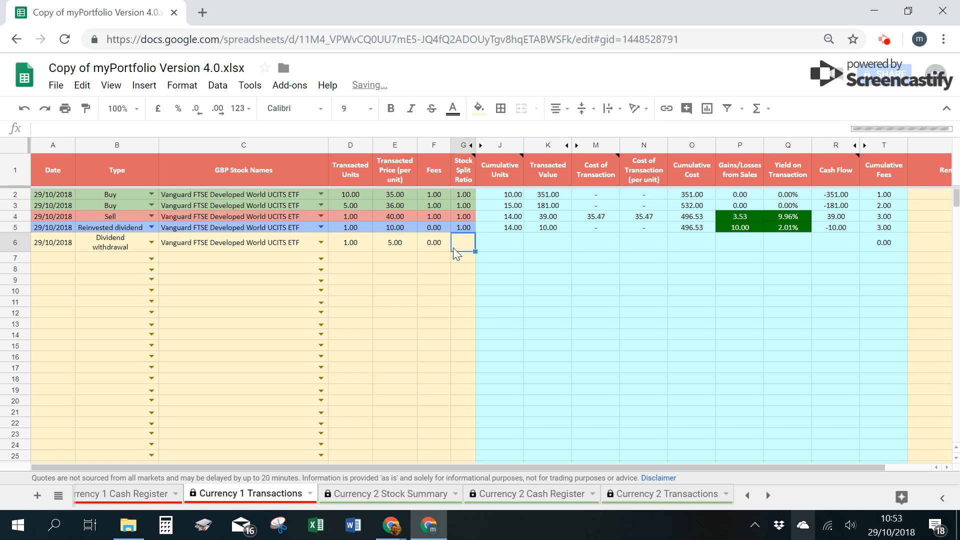
pyautogui.write('1')
pyautogui.click(449, 268)
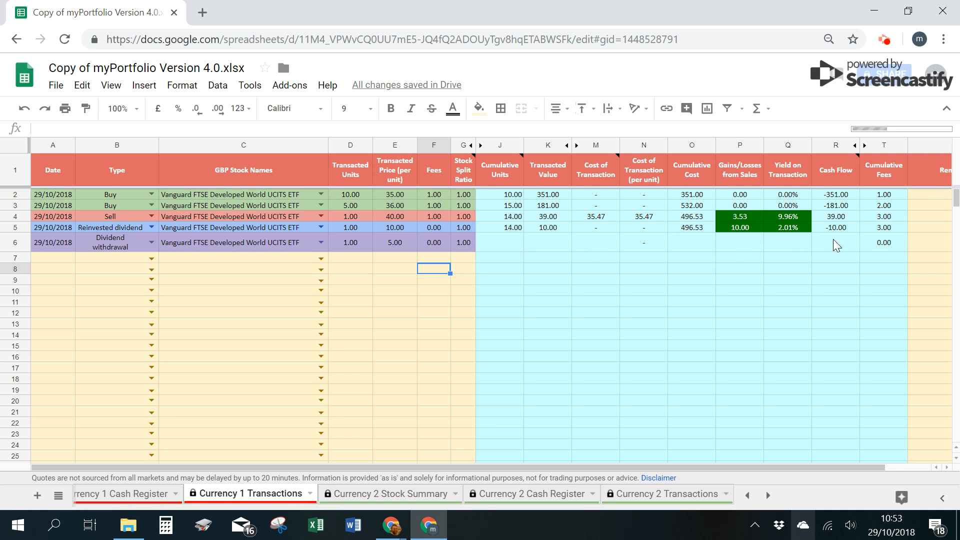
# Step: Examine the row 6 dividend withdrawal's cumulative units, transacted value, cumulative cost, gains/losses, yield and cash flow
pyautogui.click(518, 245)
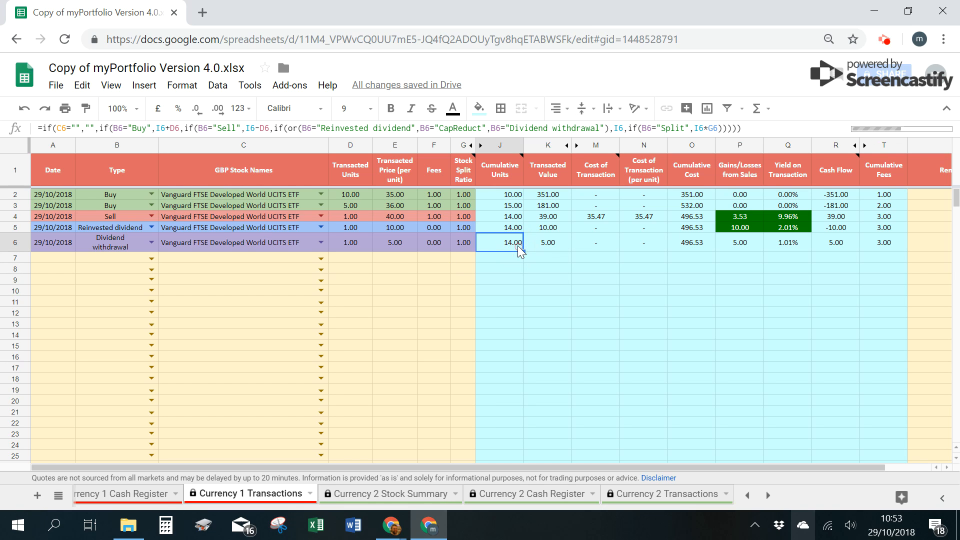
pyautogui.click(556, 247)
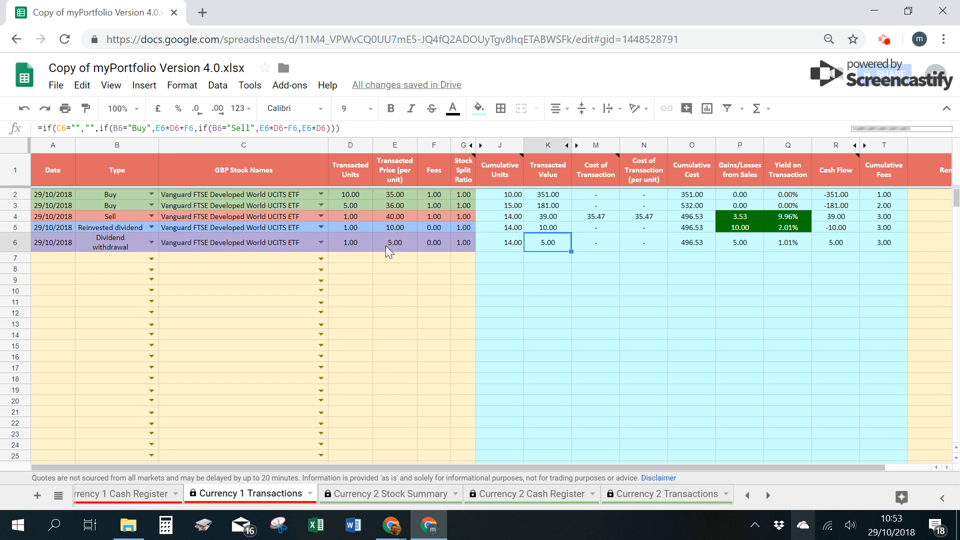
pyautogui.click(401, 245)
pyautogui.click(561, 244)
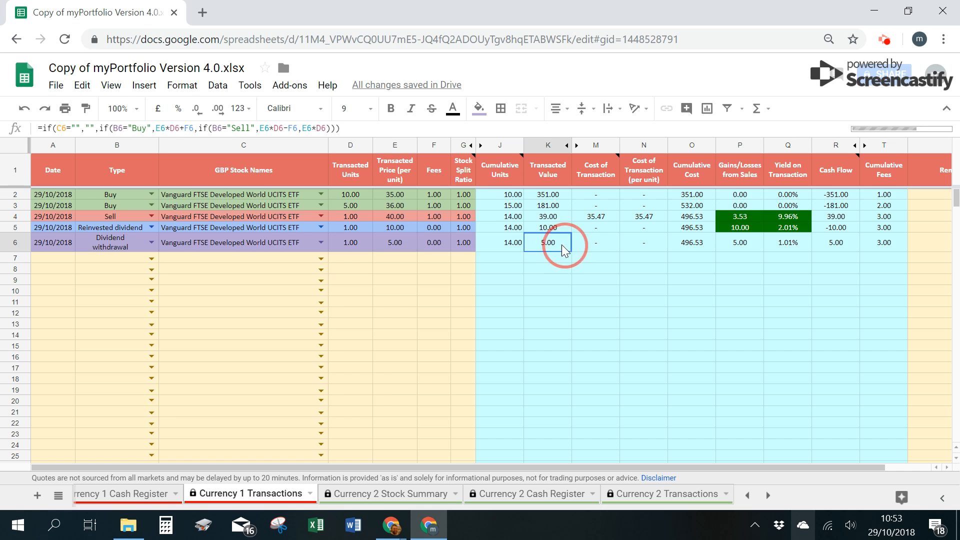
pyautogui.click(702, 245)
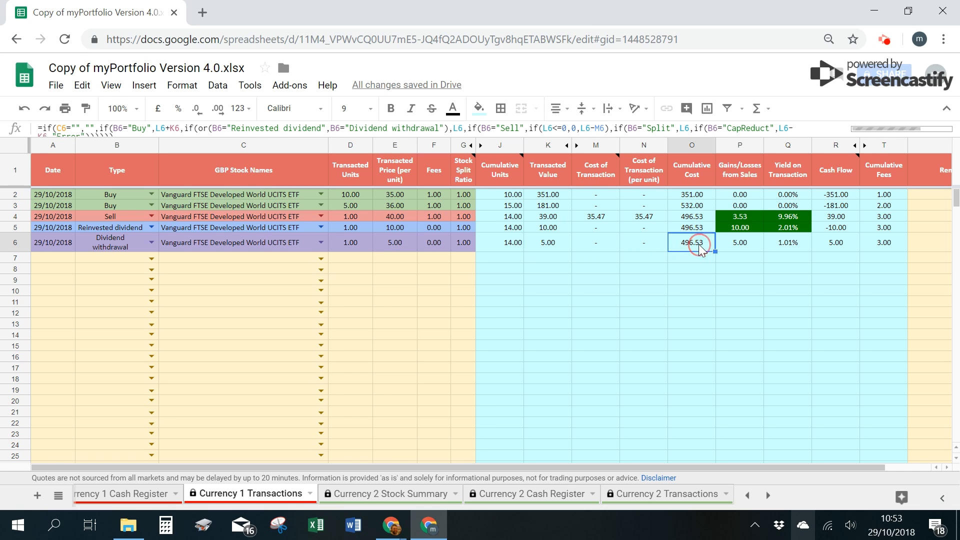
pyautogui.click(747, 245)
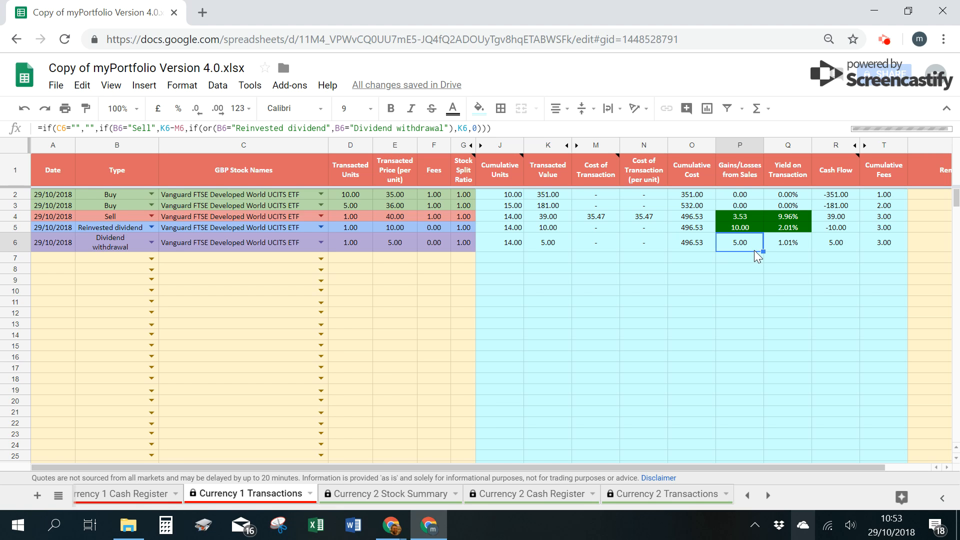
pyautogui.click(786, 242)
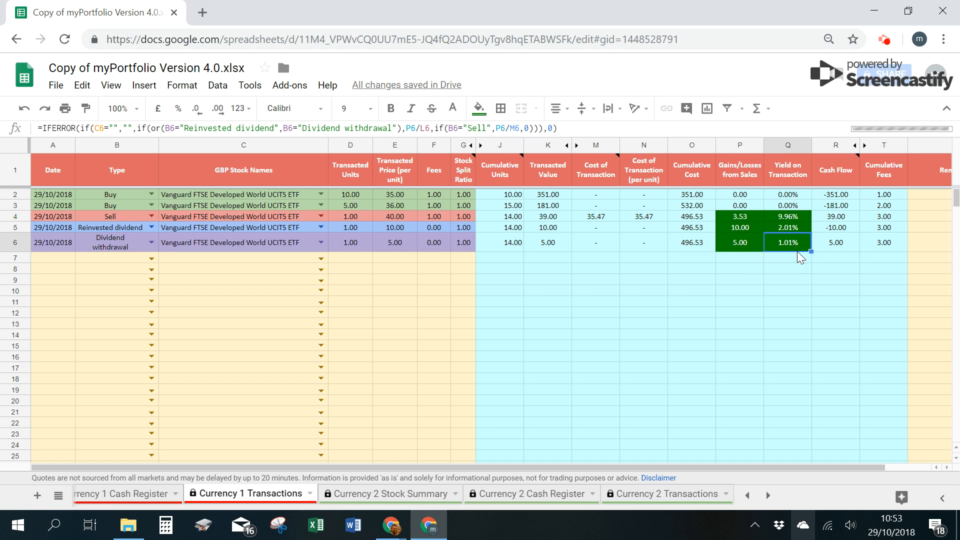
pyautogui.click(838, 249)
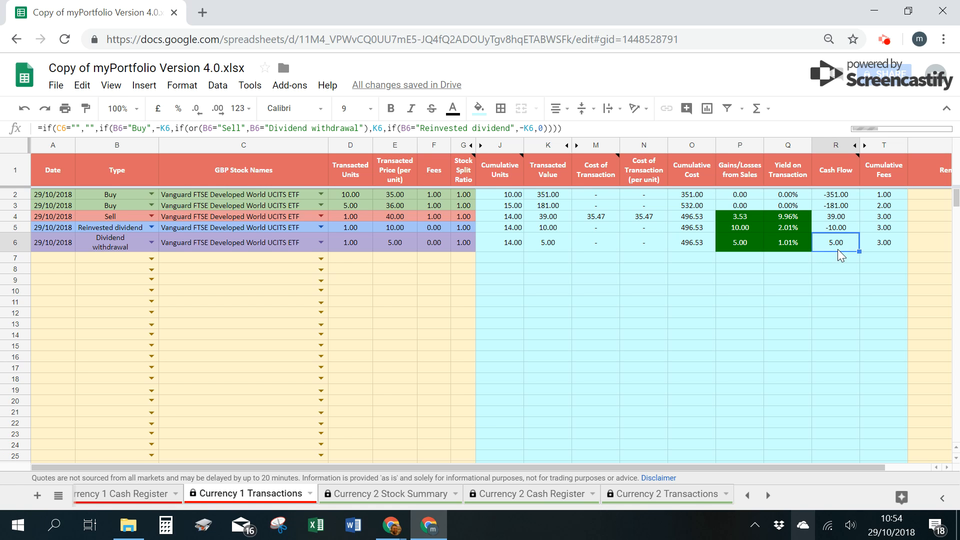
# Step: Check the row 6 cumulative fees against the row 6 fee and the row 5 cumulative fees
pyautogui.click(881, 241)
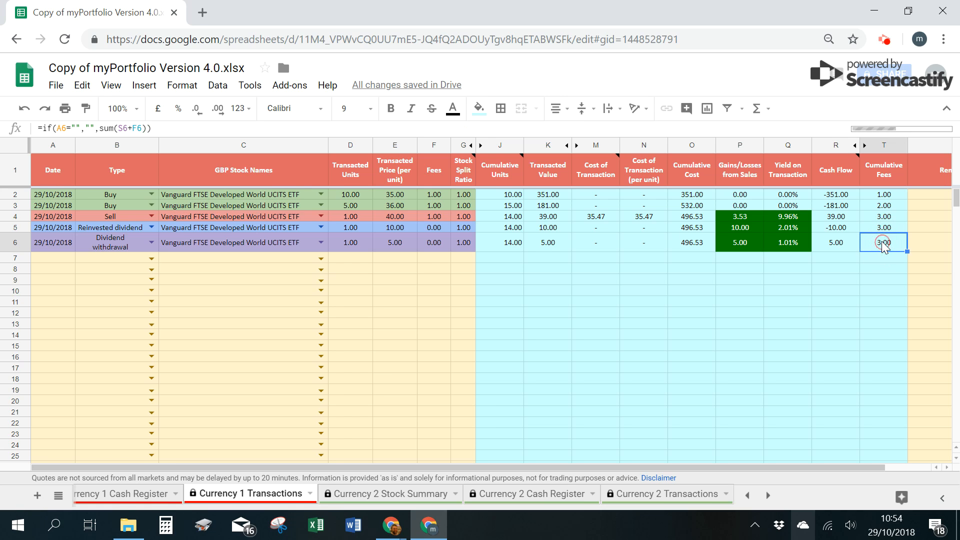
pyautogui.click(438, 241)
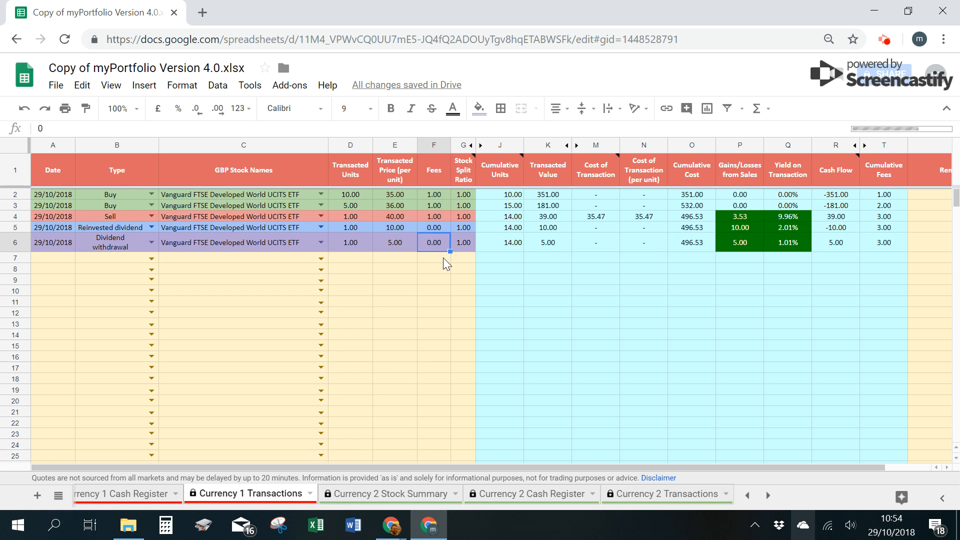
pyautogui.click(888, 225)
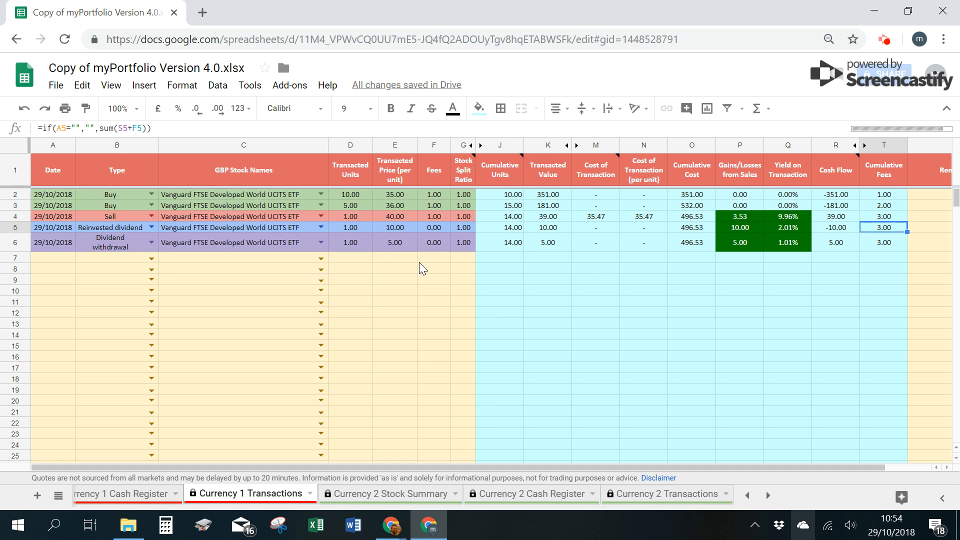
pyautogui.click(438, 258)
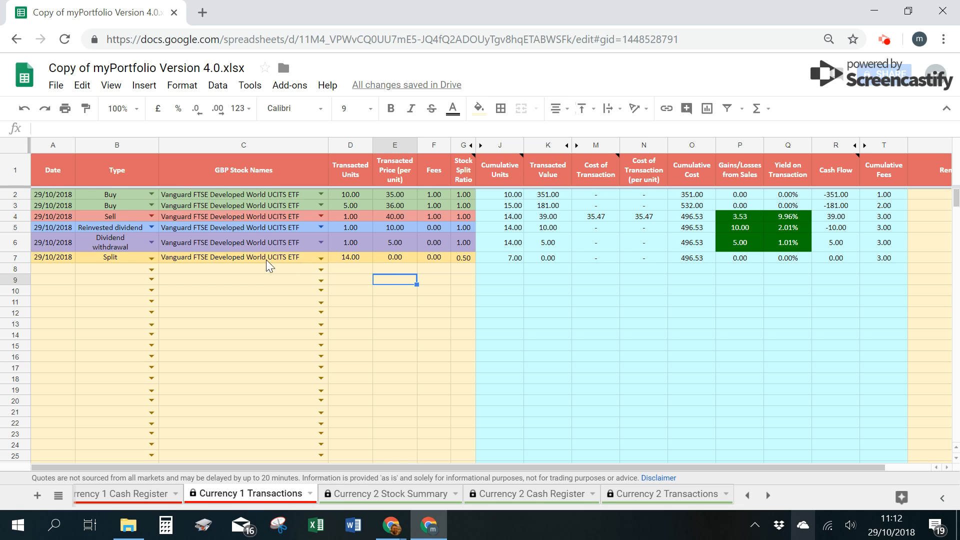
# Step: Review the date, type, stock name, transacted units, price per unit and fee of the row 7 Split transaction
pyautogui.click(55, 254)
pyautogui.click(109, 258)
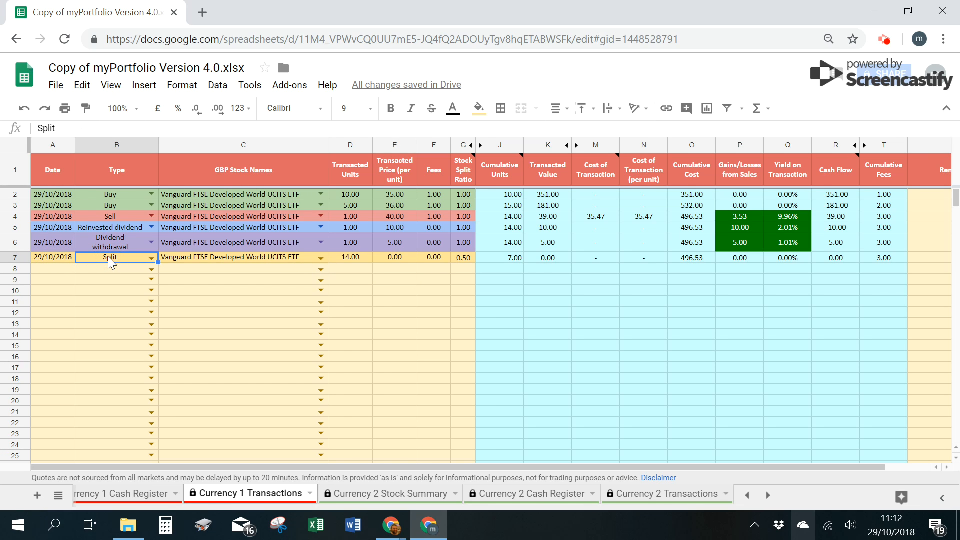
pyautogui.click(259, 260)
pyautogui.click(356, 265)
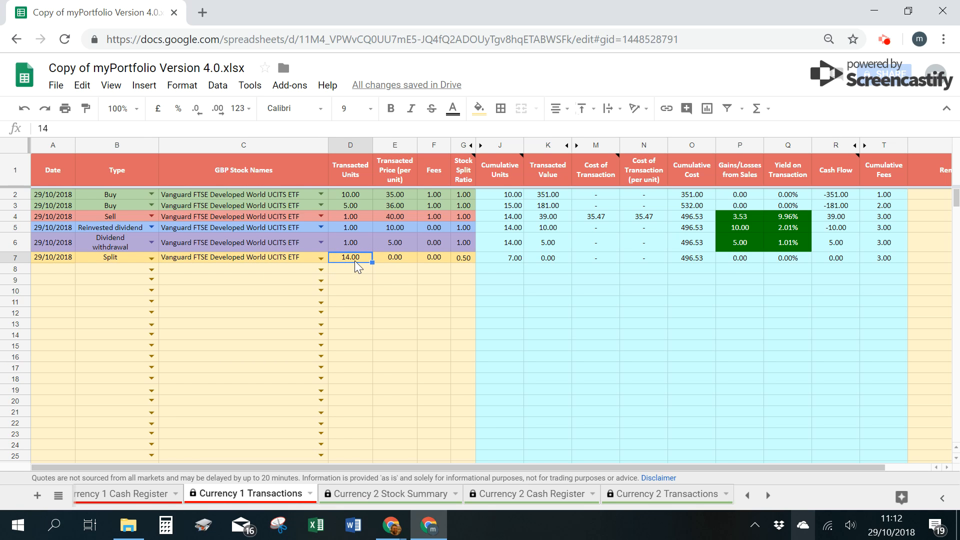
pyautogui.click(396, 258)
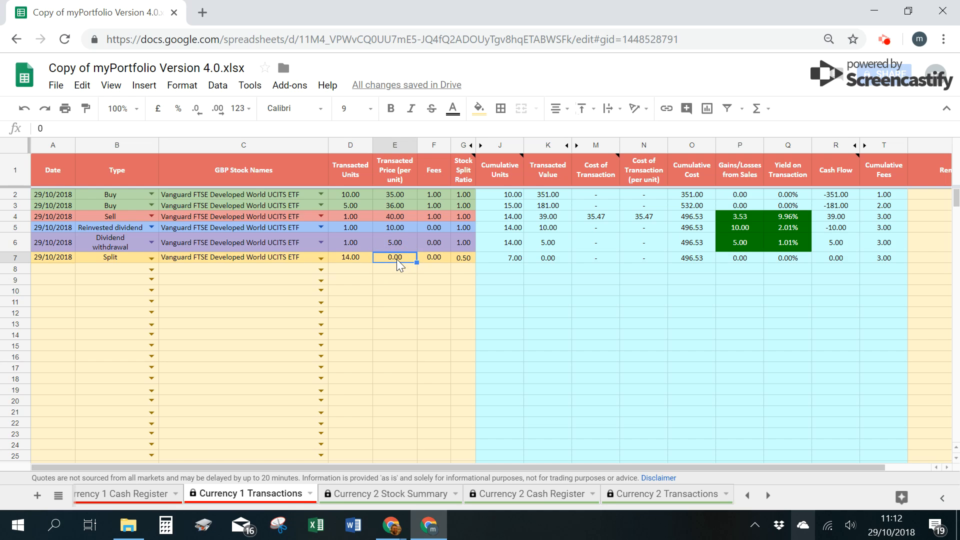
pyautogui.click(432, 260)
pyautogui.click(396, 258)
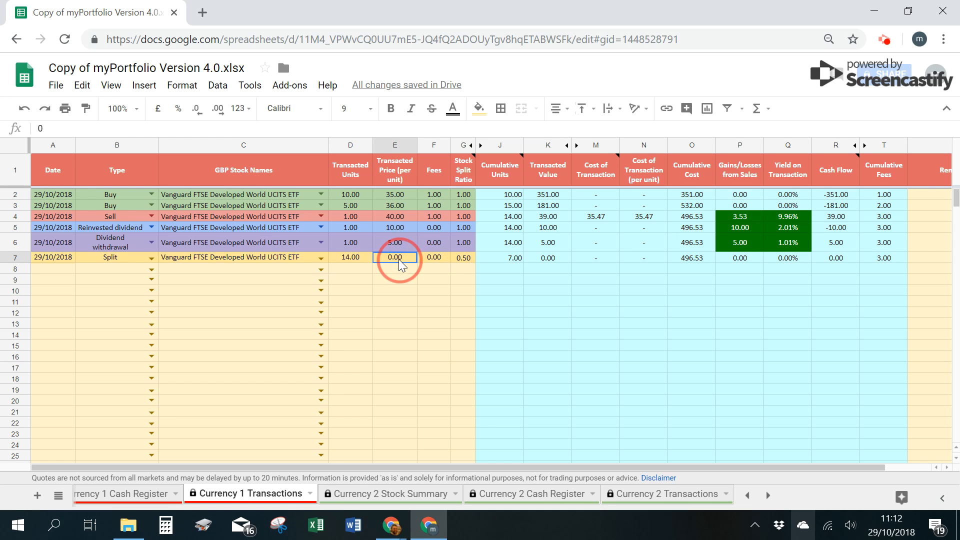
pyautogui.click(434, 257)
# Step: Compare the row 7 split's transacted units with row 6's cumulative units, and inspect its split ratio, cumulative units and cumulative cost
pyautogui.click(354, 256)
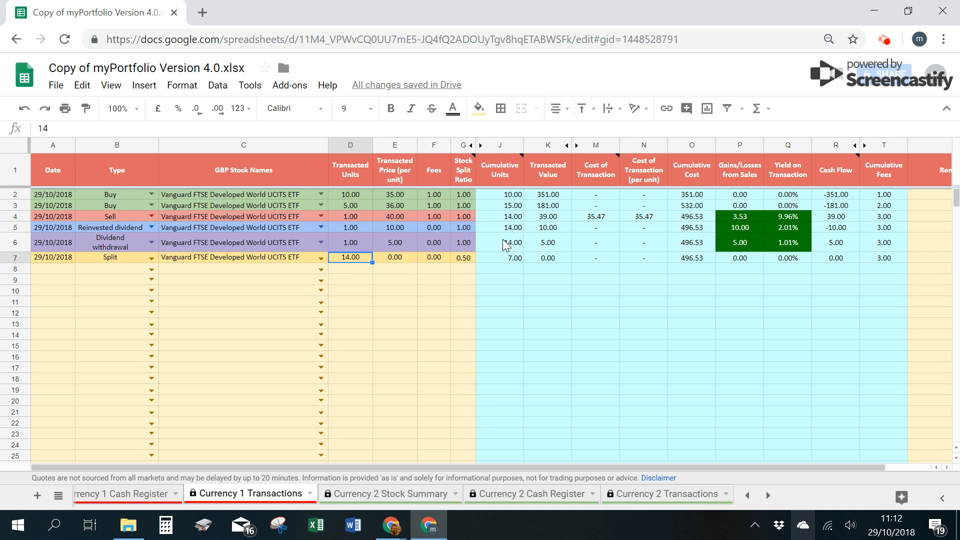
pyautogui.click(502, 239)
pyautogui.click(340, 260)
pyautogui.click(458, 260)
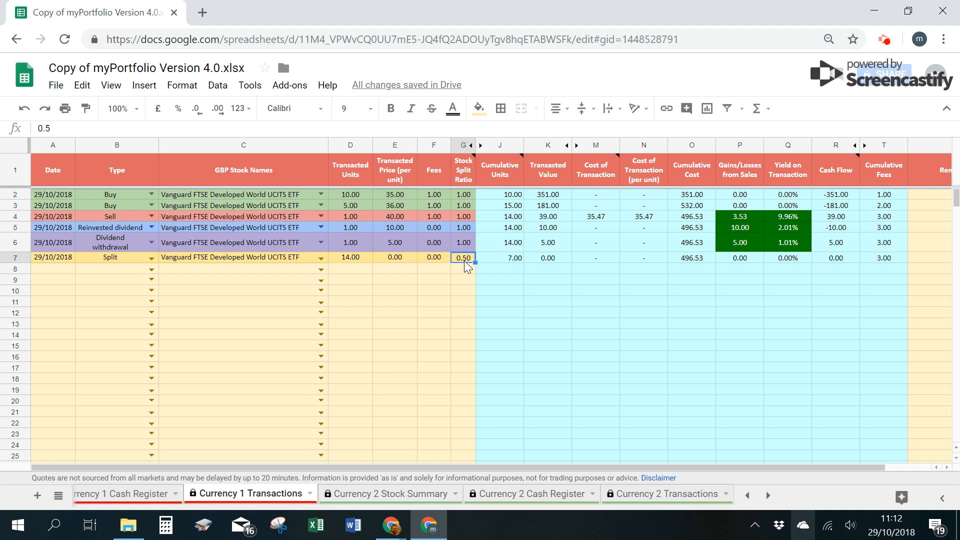
pyautogui.click(508, 258)
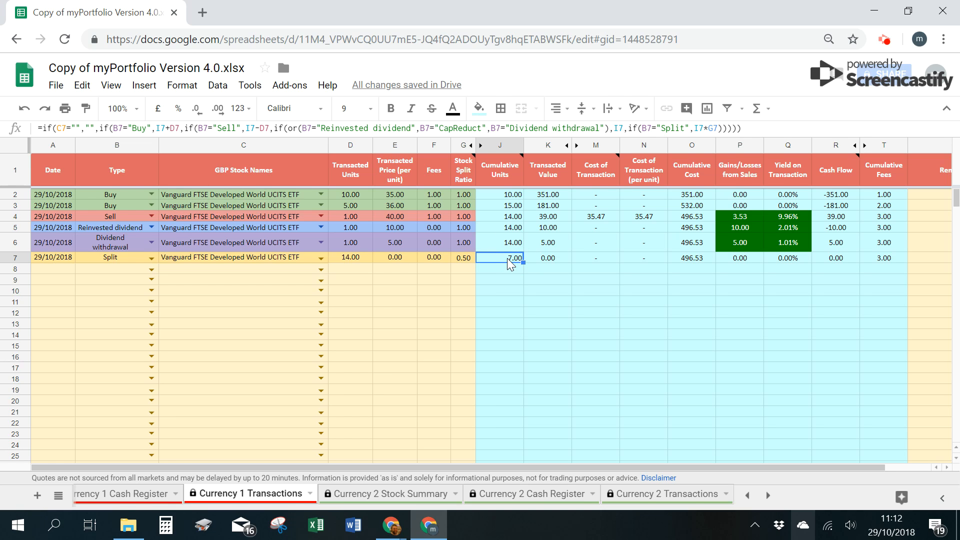
pyautogui.click(698, 257)
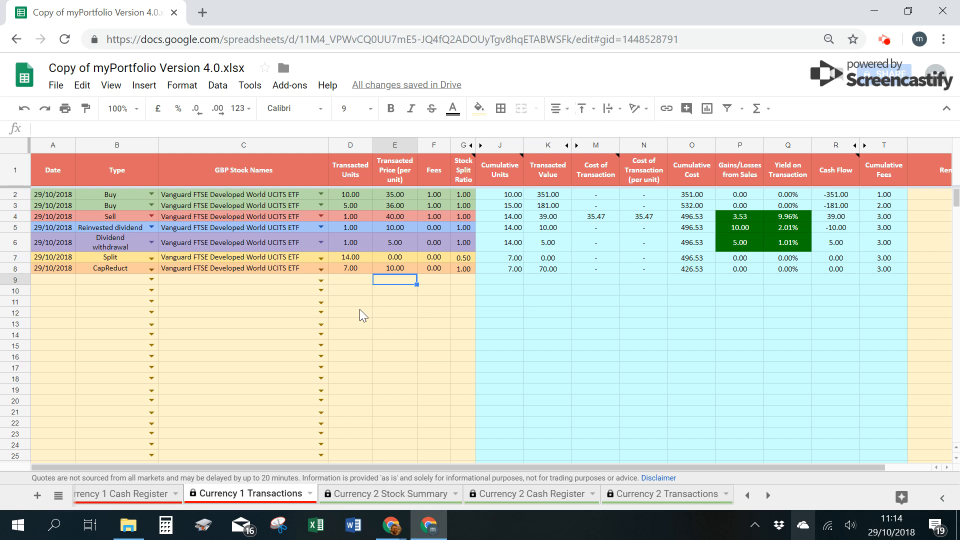
# Step: Review the row 8 CapReduct transaction's date, type and stock name, and compare its transacted units with row 7's cumulative units
pyautogui.click(111, 271)
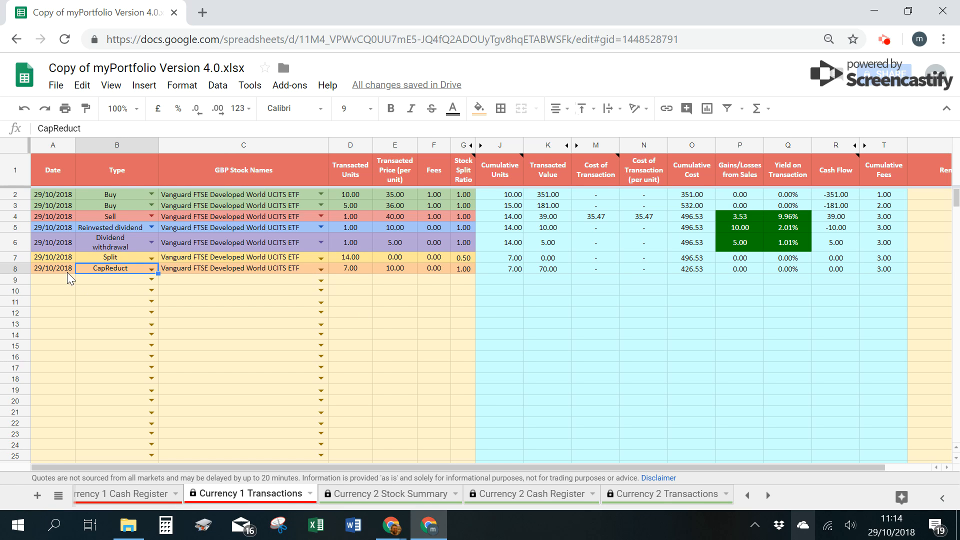
pyautogui.click(55, 271)
pyautogui.click(88, 272)
pyautogui.click(292, 273)
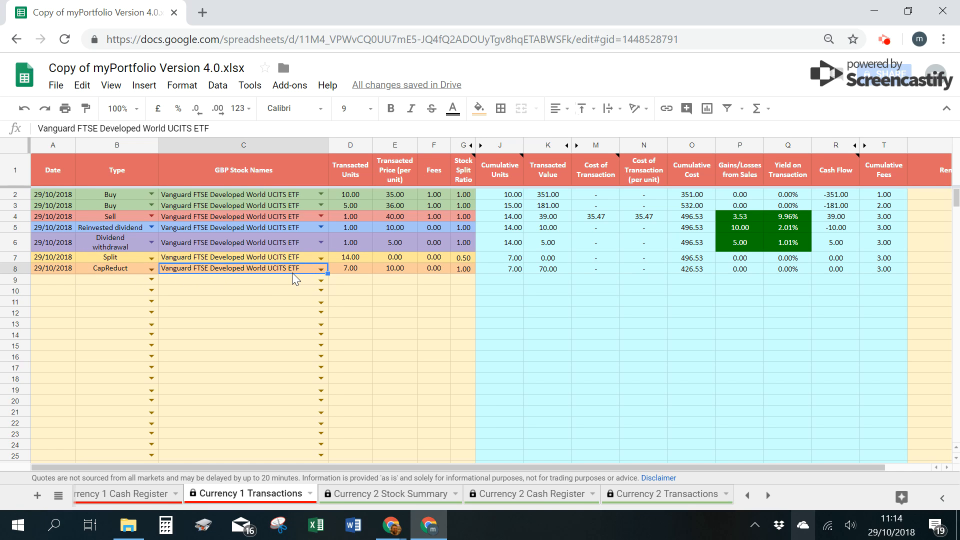
pyautogui.click(364, 272)
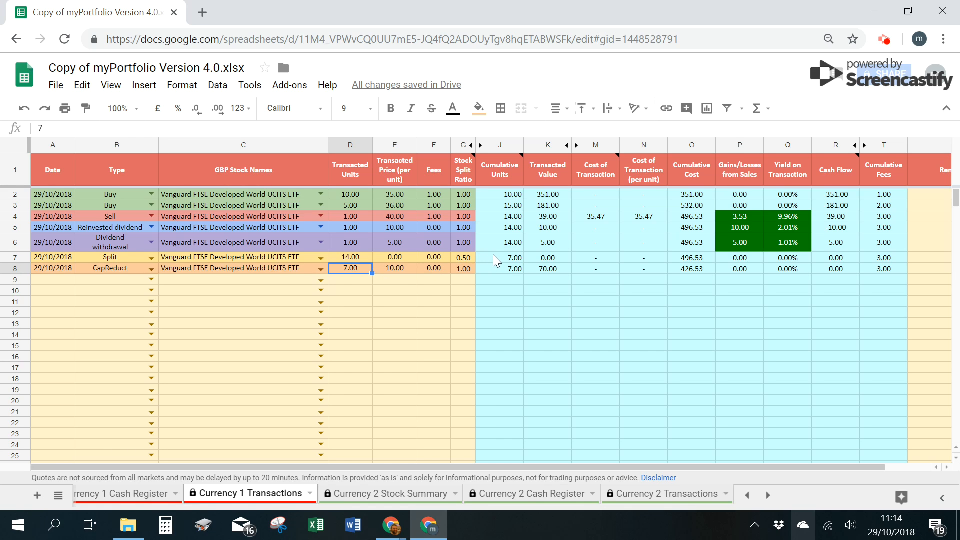
pyautogui.click(495, 260)
pyautogui.click(354, 270)
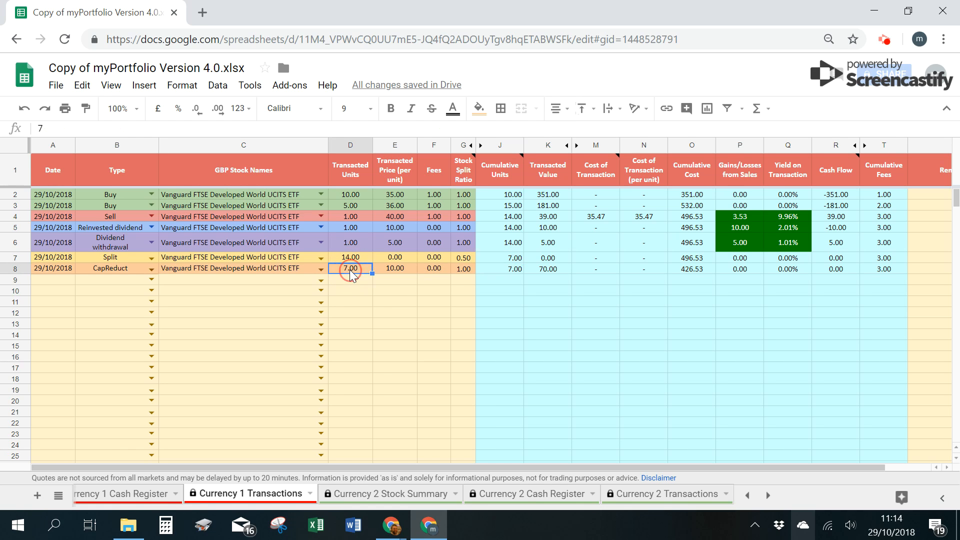
# Step: Examine how the row 8 CapReduct's units and price per unit give its transacted value, and check its fee and stock split ratio
pyautogui.click(400, 269)
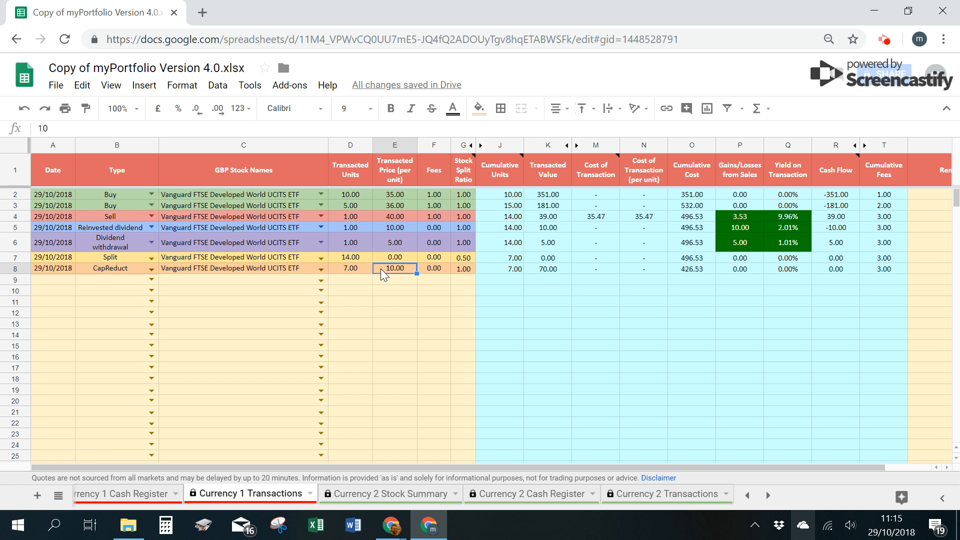
pyautogui.click(356, 273)
pyautogui.click(384, 272)
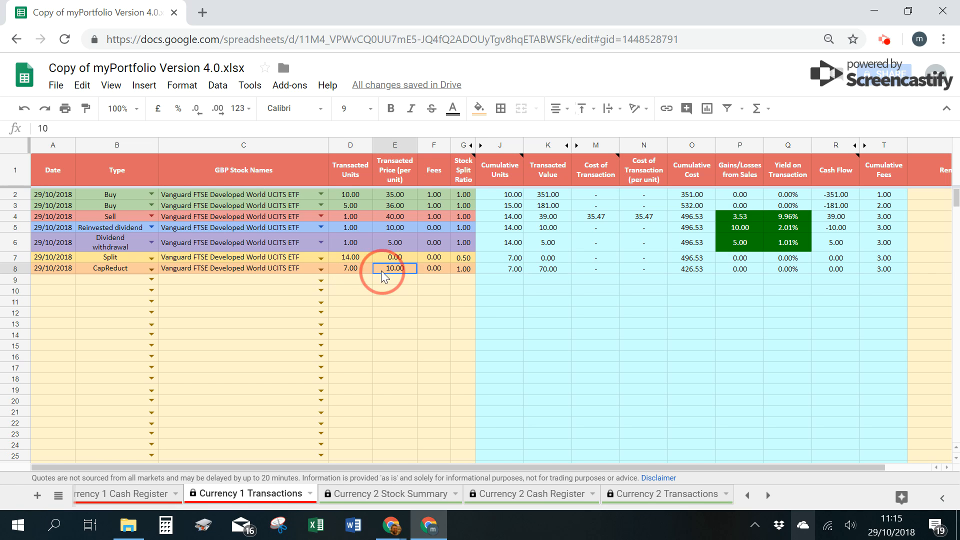
pyautogui.click(553, 272)
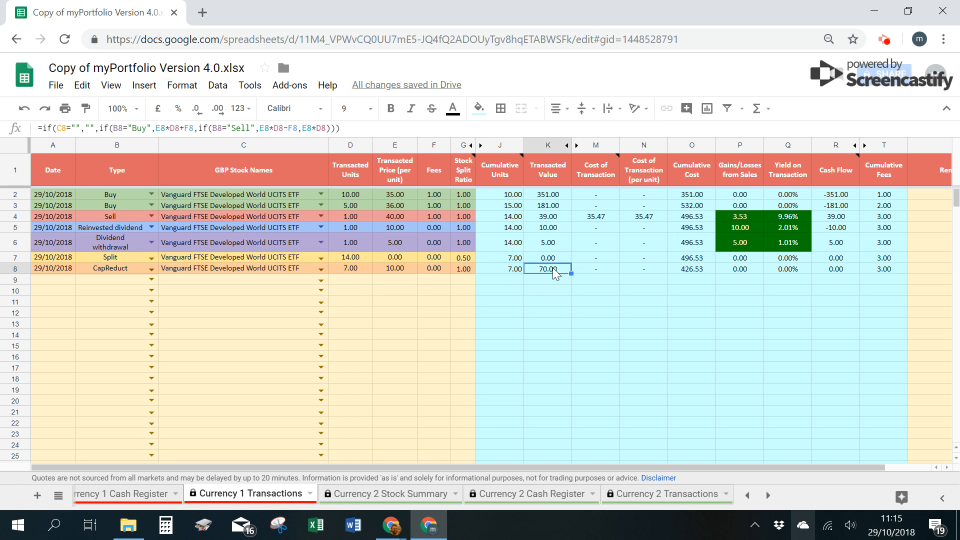
pyautogui.click(441, 270)
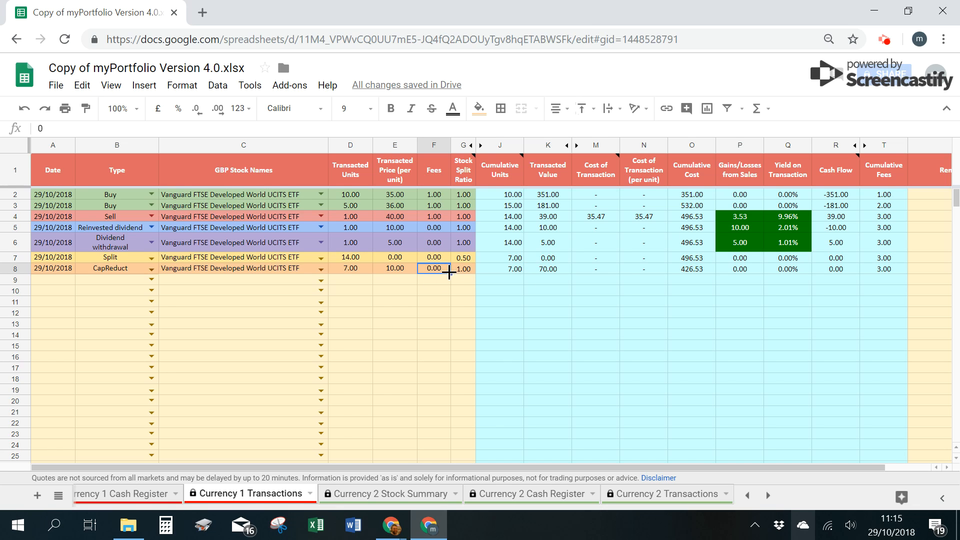
pyautogui.click(465, 270)
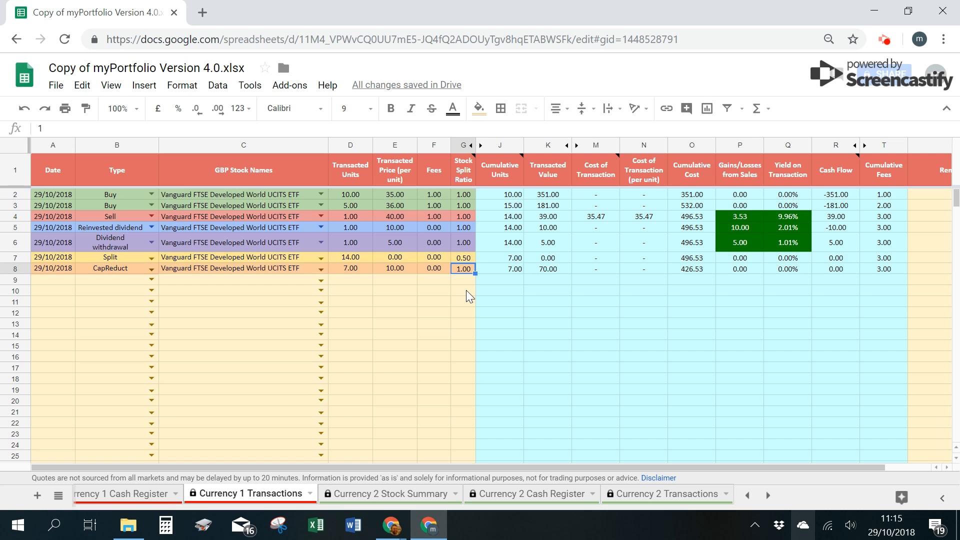
# Step: Inspect the row 8 CapReduct's cumulative units and transacted value, and compare its cumulative cost with row 7's
pyautogui.click(513, 271)
pyautogui.click(538, 271)
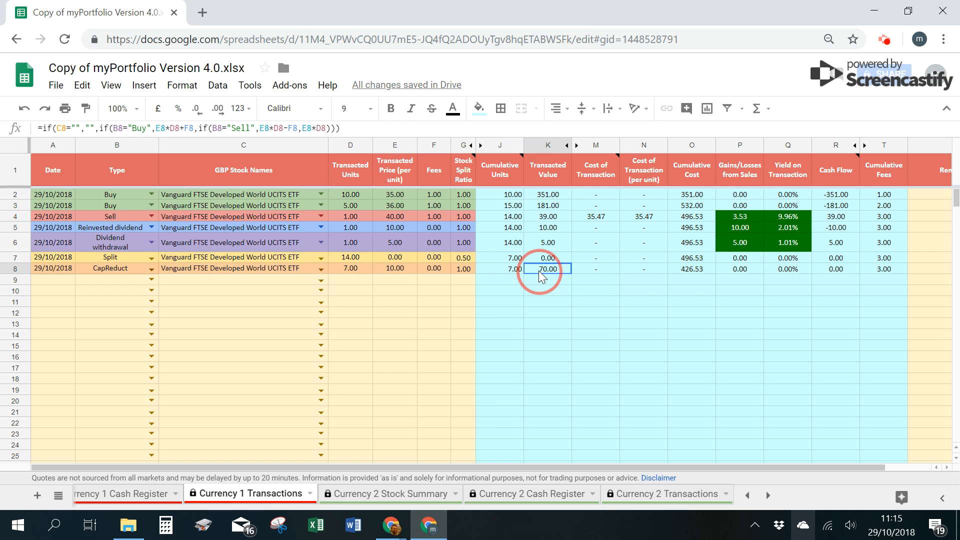
pyautogui.click(698, 270)
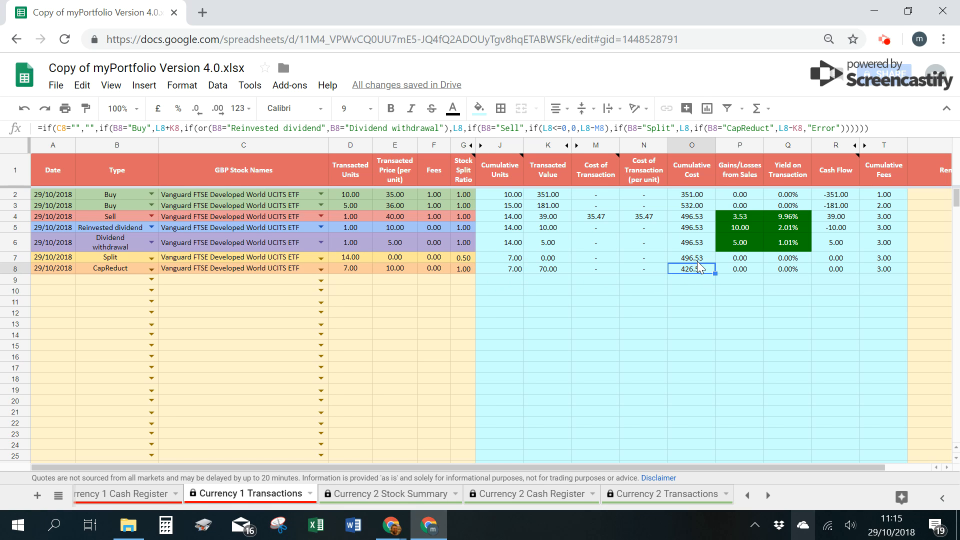
pyautogui.press('Up')
pyautogui.click(699, 268)
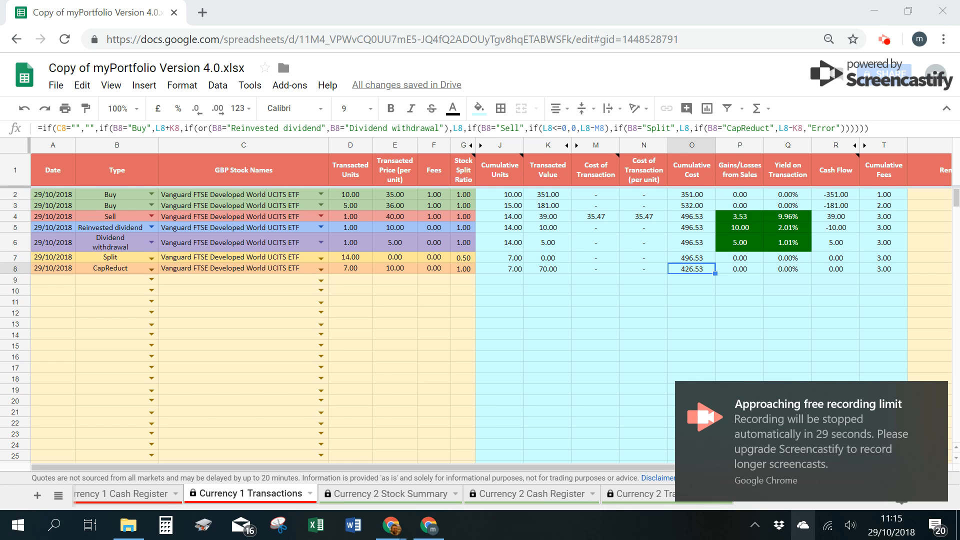
pyautogui.click(883, 40)
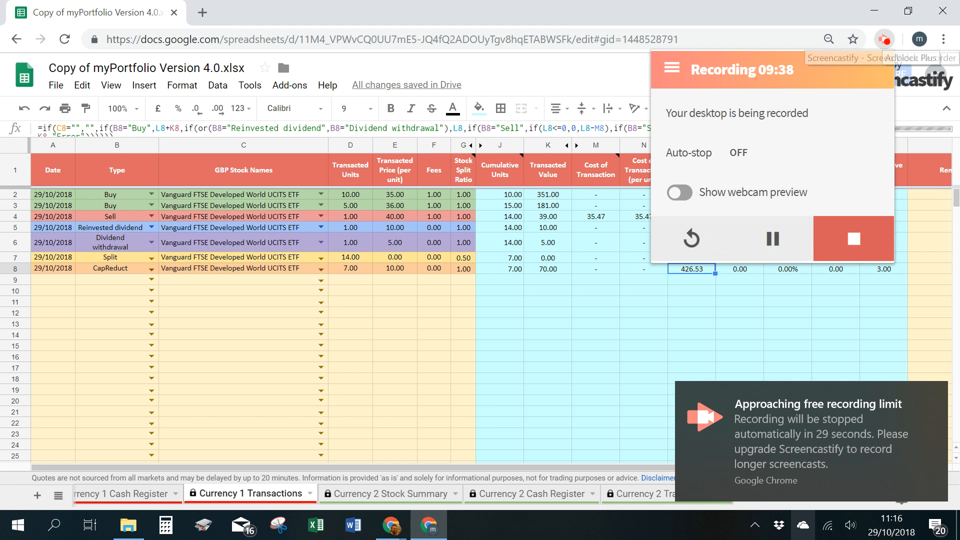